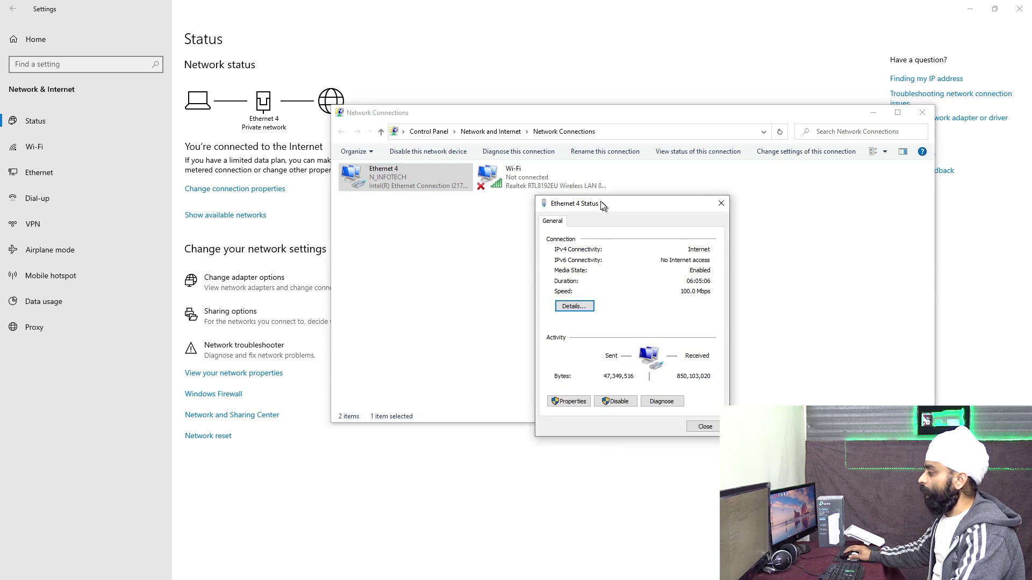
Step: Bring up the Internet Protocol Version 4 properties for Ethernet 4
left_click_drag(603, 206, 655, 184)
left_click(623, 378)
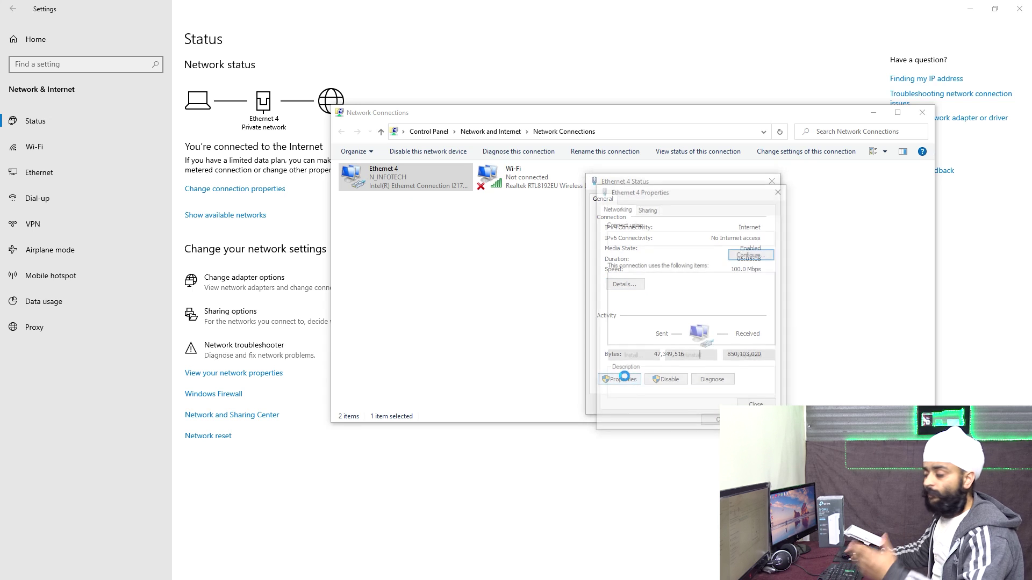
scroll(669, 331, "down", 1)
double_click(690, 288)
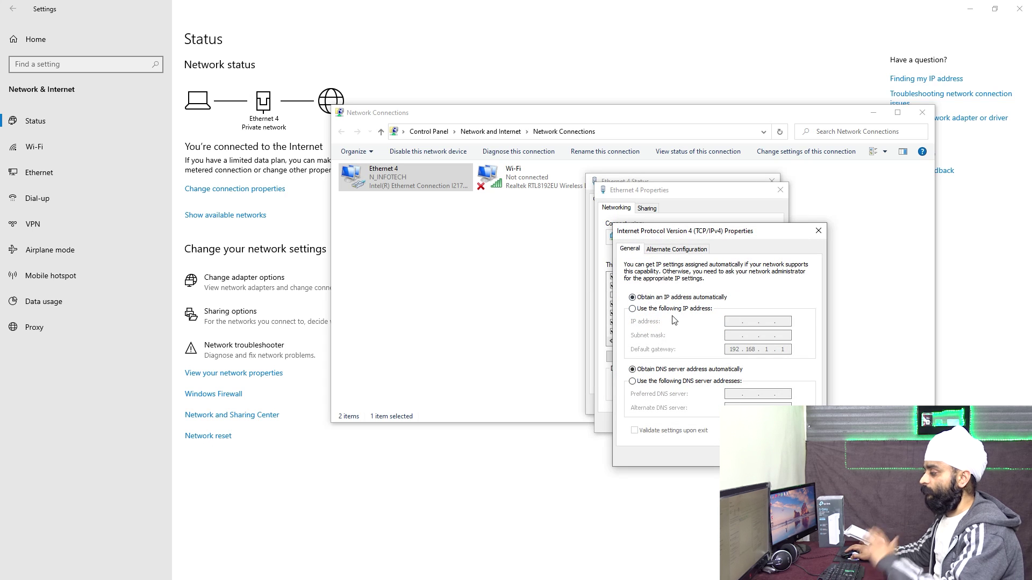
left_click(789, 430)
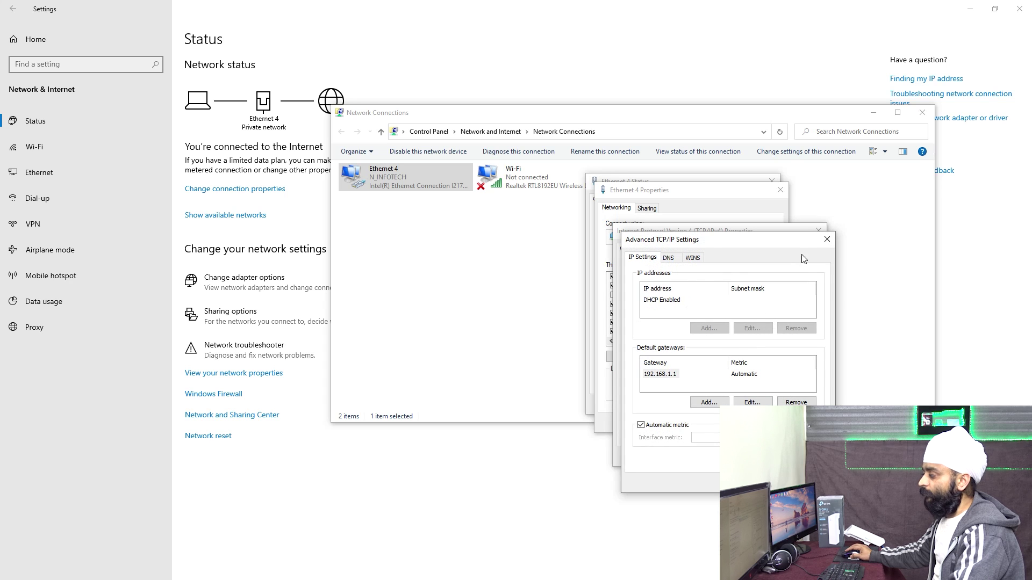
left_click(827, 239)
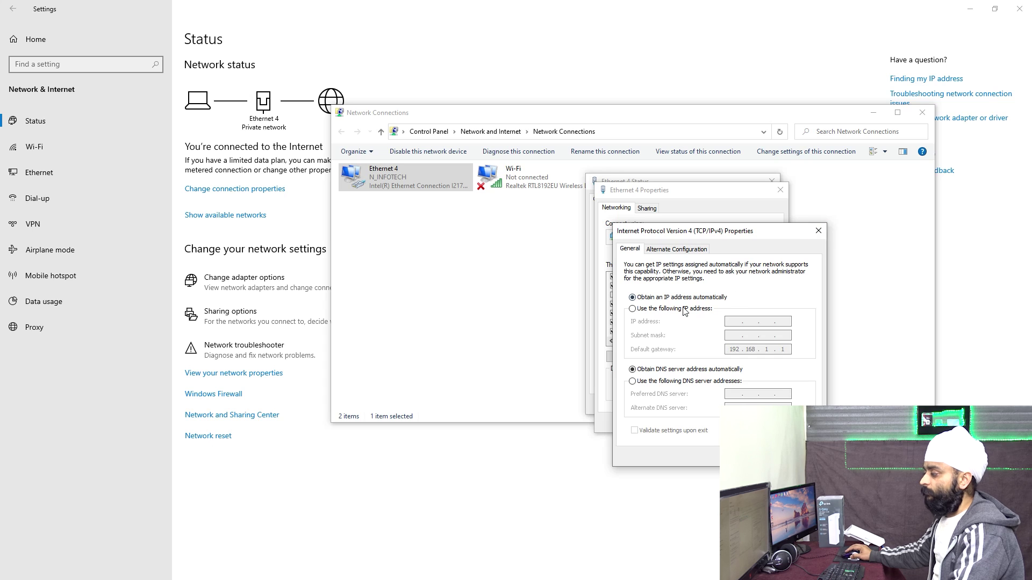
Step: Enter fixed IP 192.168.1.121, mask 255.255.255.0, gateway 192.168.1.1 and DNS 8.8.8.8
left_click(662, 310)
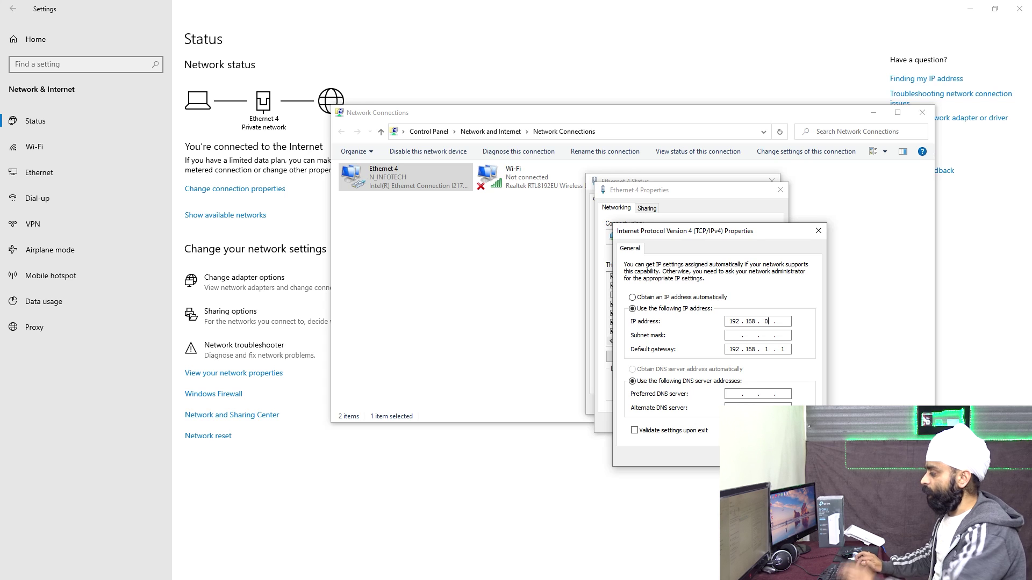
type("121")
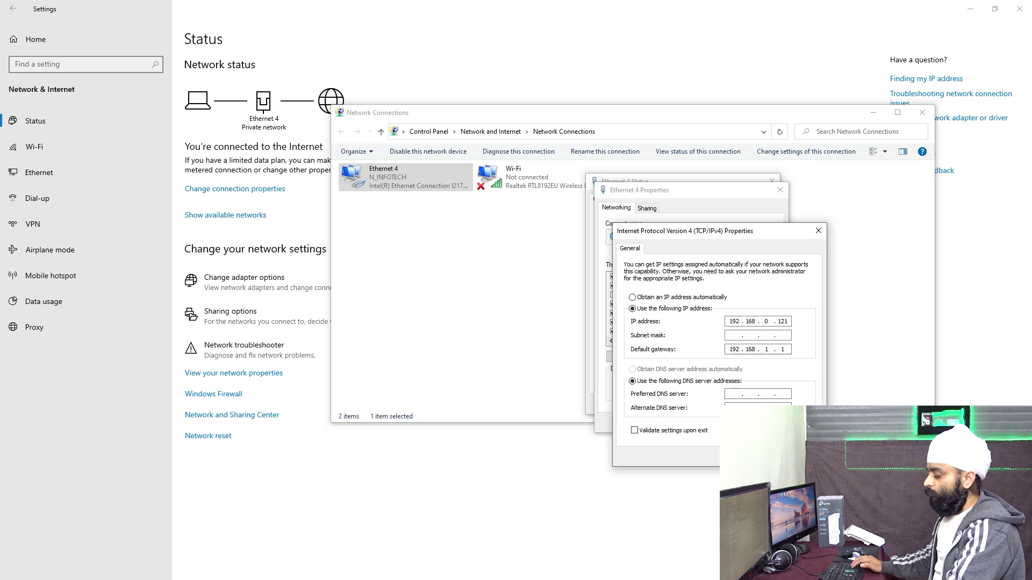
key("Tab")
key("Tab")
type("192")
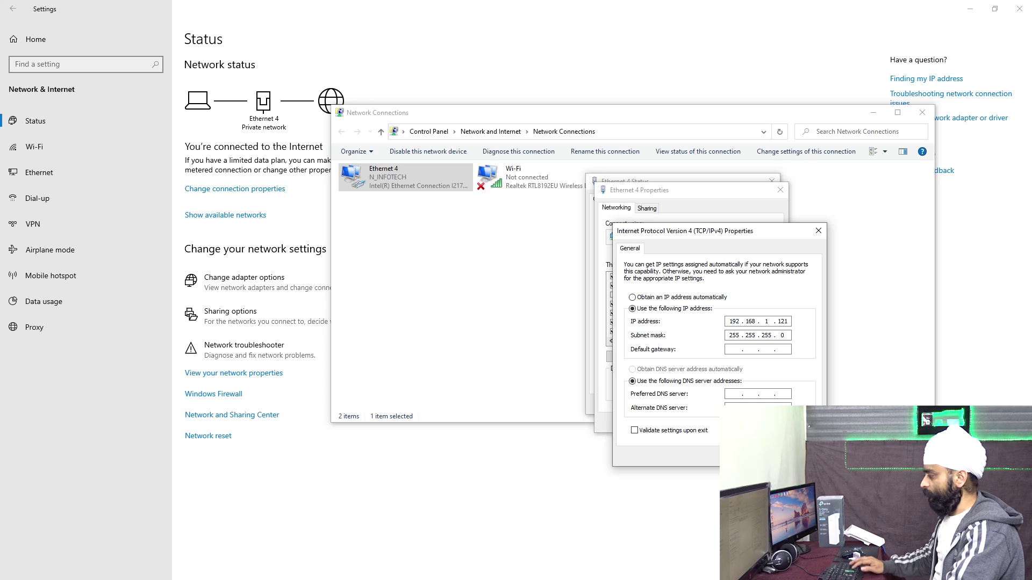
left_click(734, 335)
left_click(734, 349)
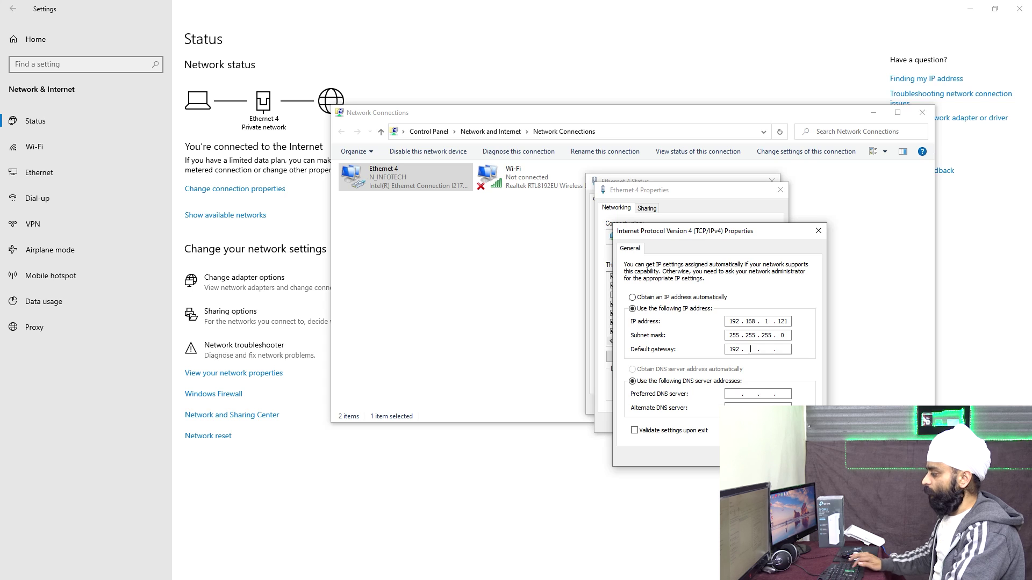
key("Tab")
key("Tab")
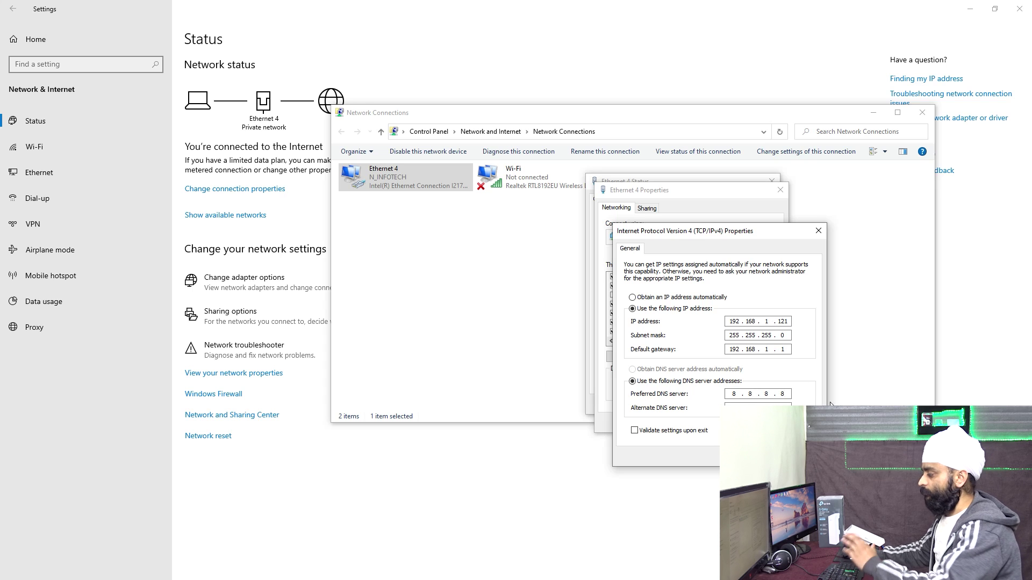
Step: Add 192.168.0.121 with mask 255.255.255.0 as an extra Ethernet 4 address
left_click(793, 450)
left_click(708, 330)
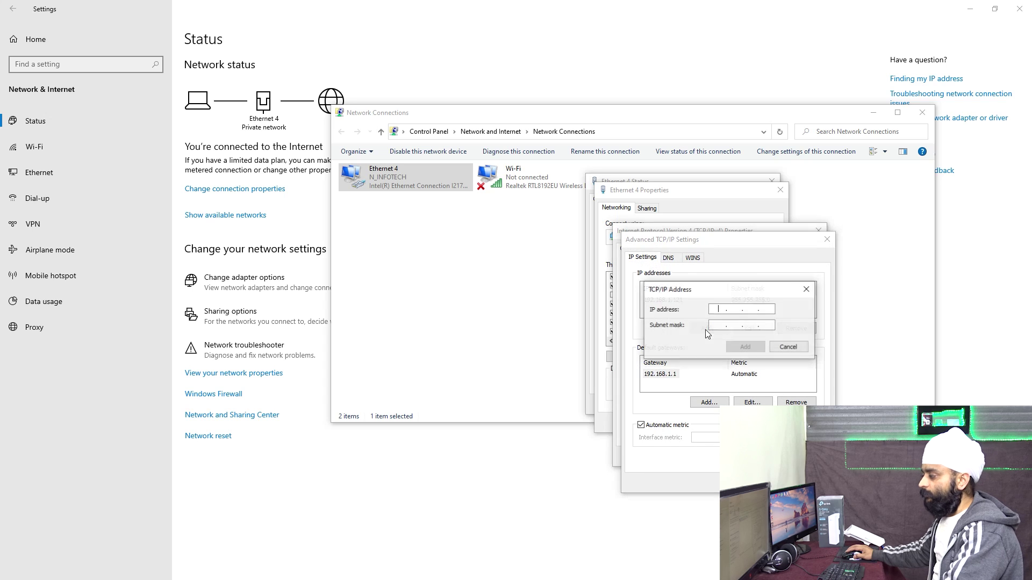
type("192 . ")
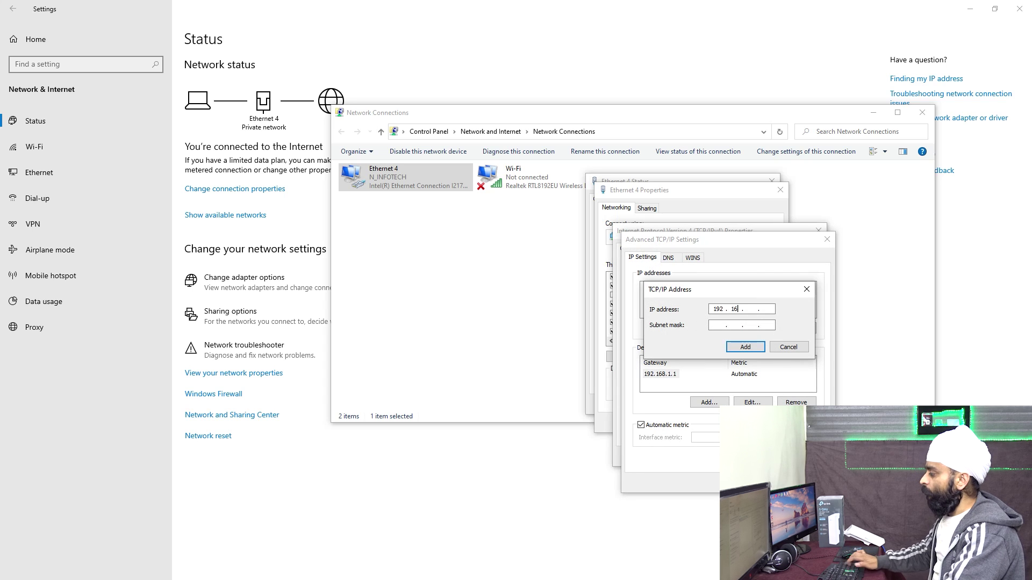
type("168 . 0 . 121")
key("Tab")
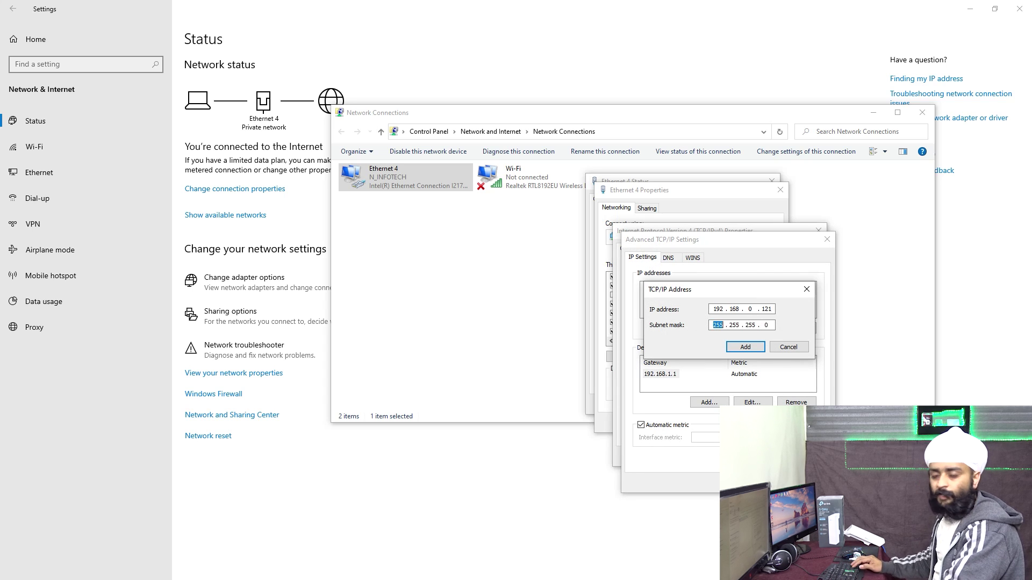
left_click(745, 348)
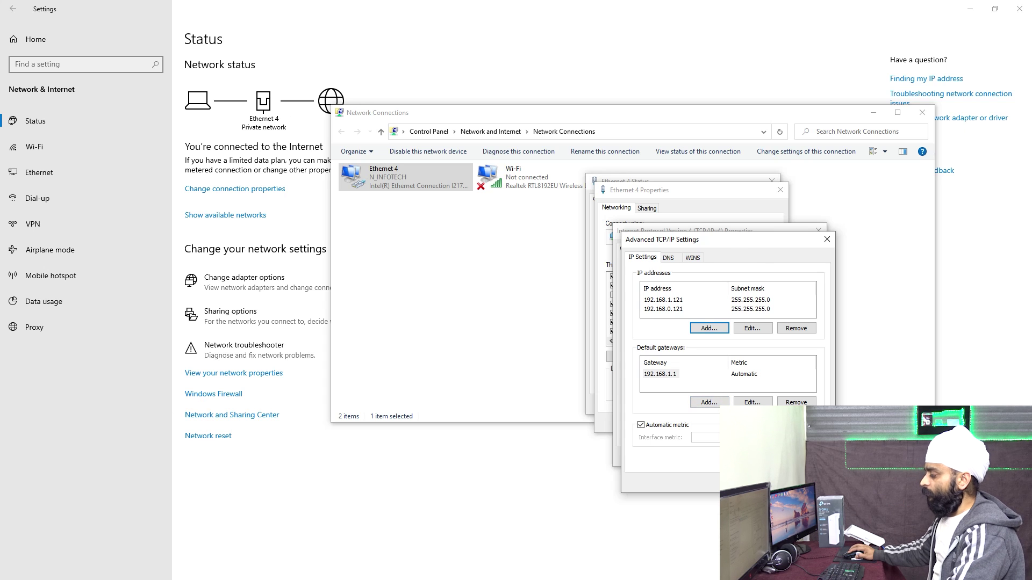
Step: Save the IPv4 settings, close Ethernet 4 status, and minimize windows to the desktop
key("Return")
key("Return")
key("Return")
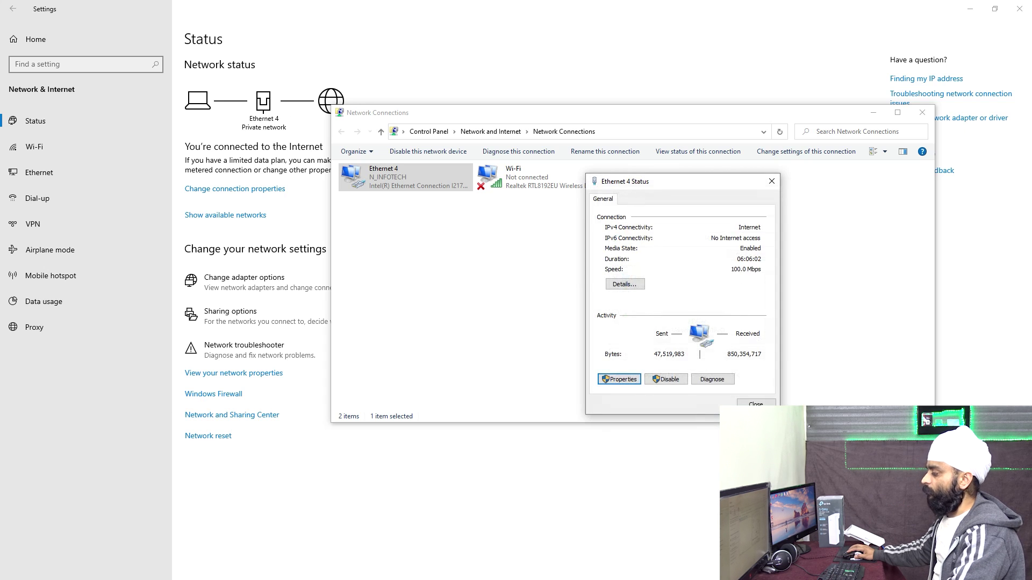
left_click(748, 404)
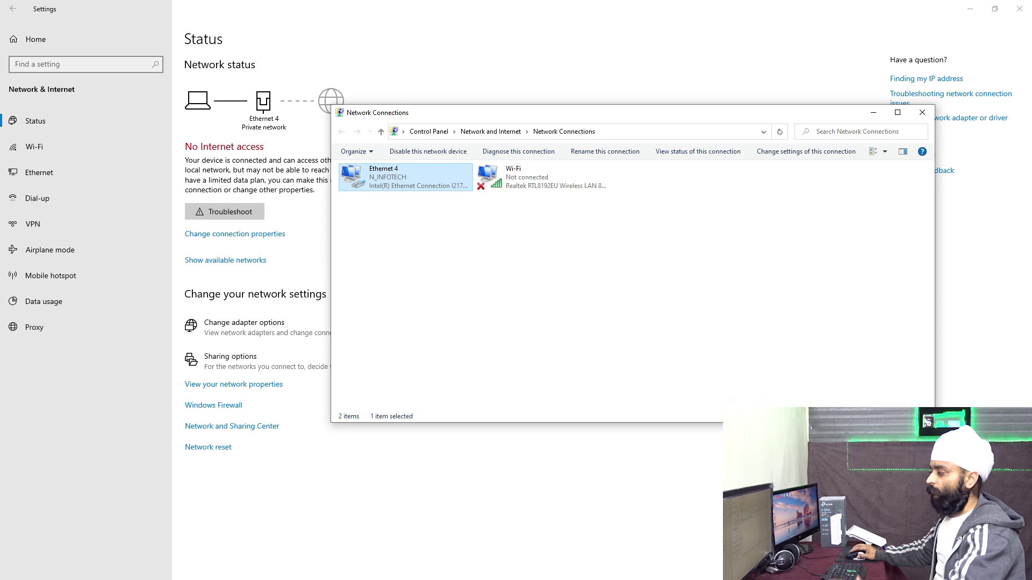
left_click(873, 112)
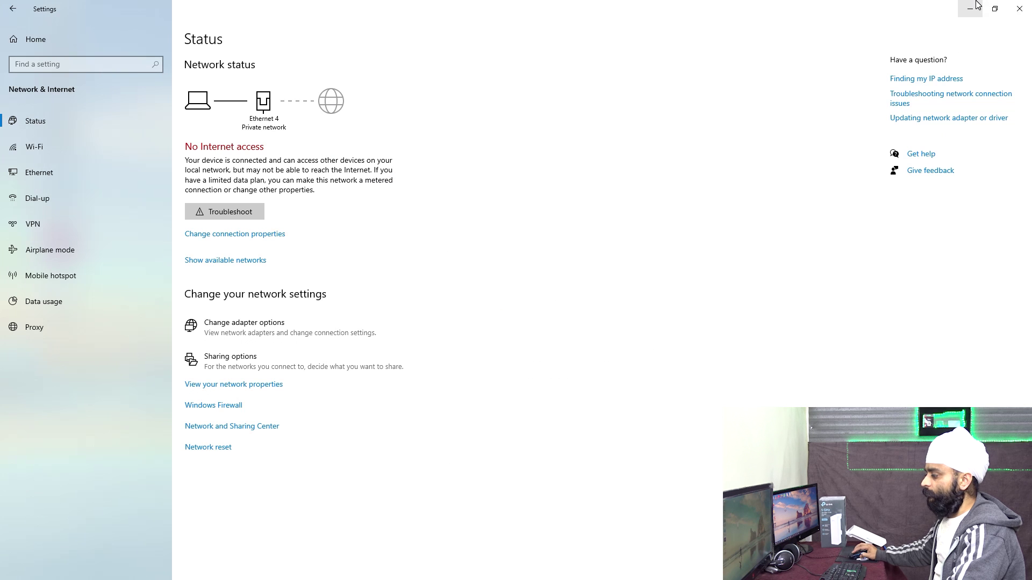
left_click(970, 9)
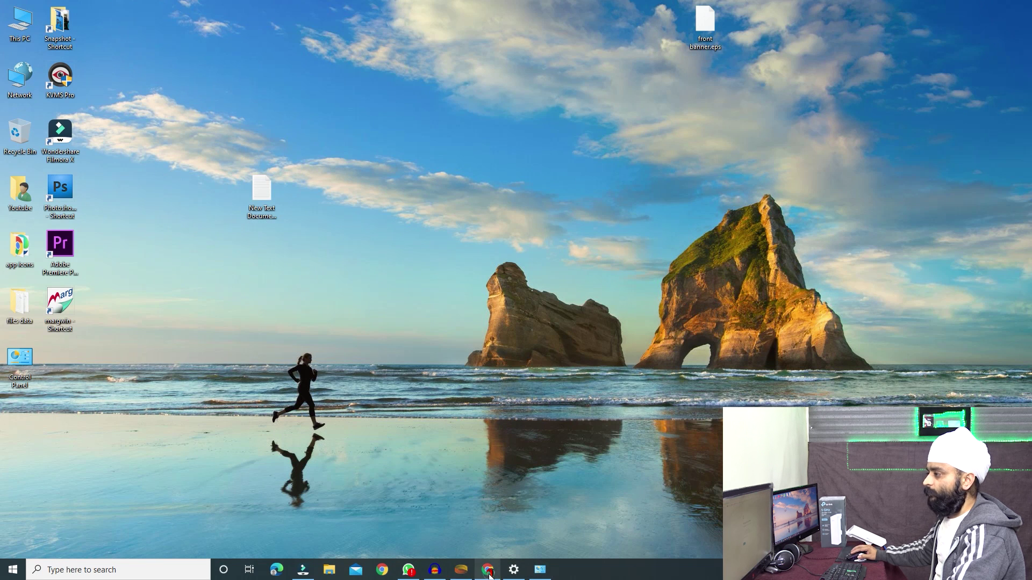
Step: Reload the CPE510 page at 192.168.0.254 past the certificate warning and briefly check 192.168.1.1
left_click(489, 570)
left_click(188, 27)
key("Return")
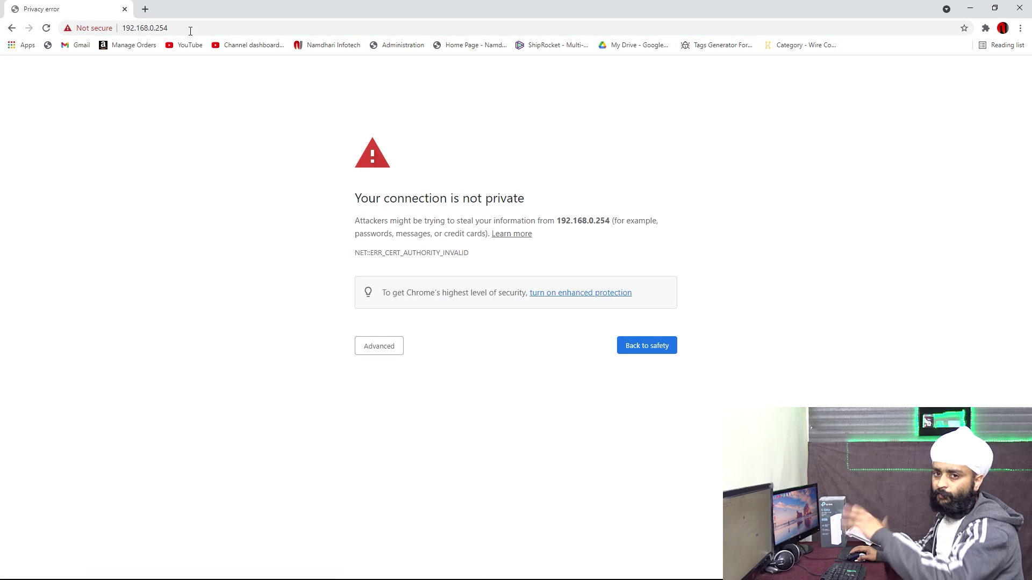
left_click(374, 348)
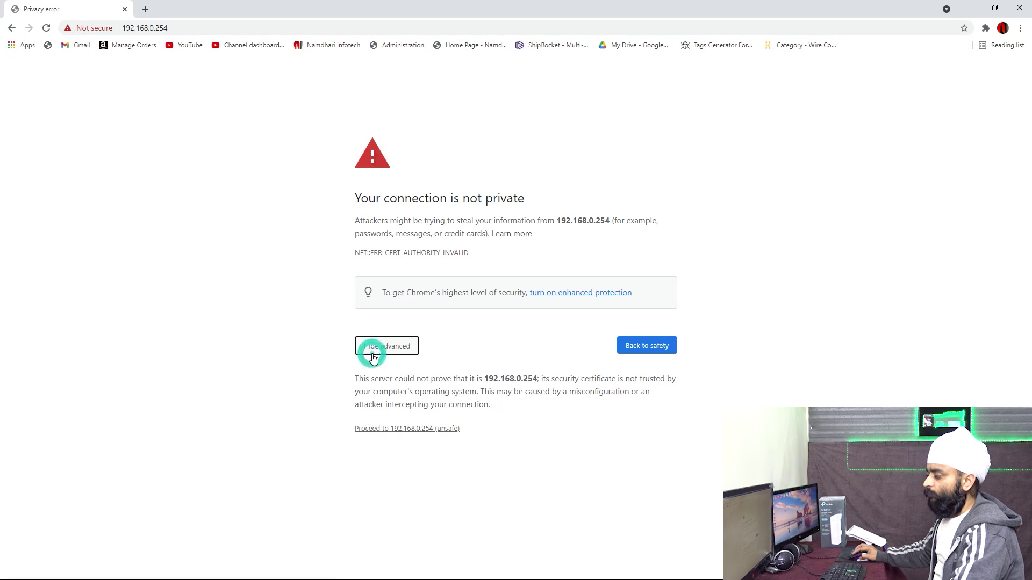
left_click(375, 430)
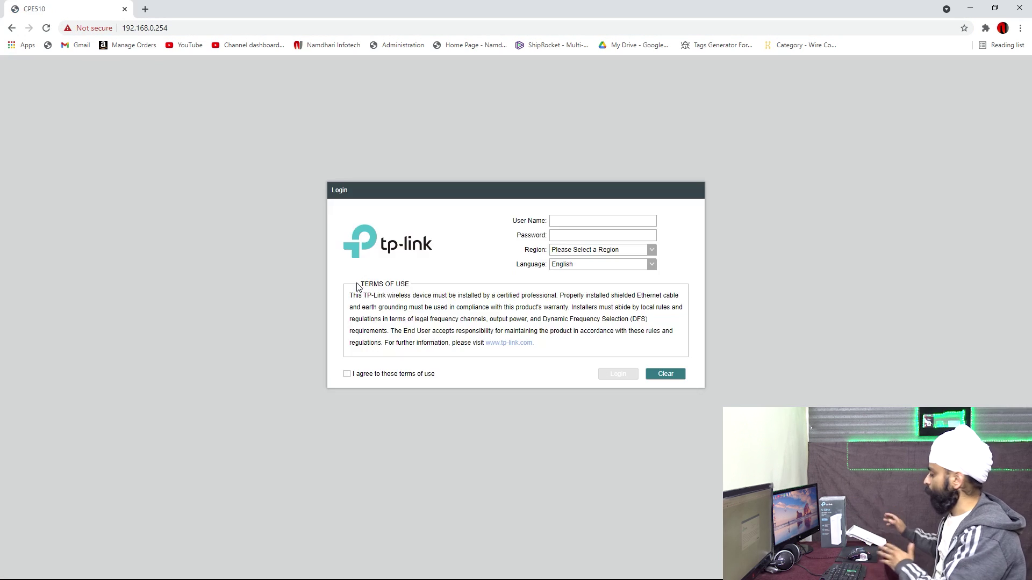
left_click(146, 9)
type("192.168.0.1")
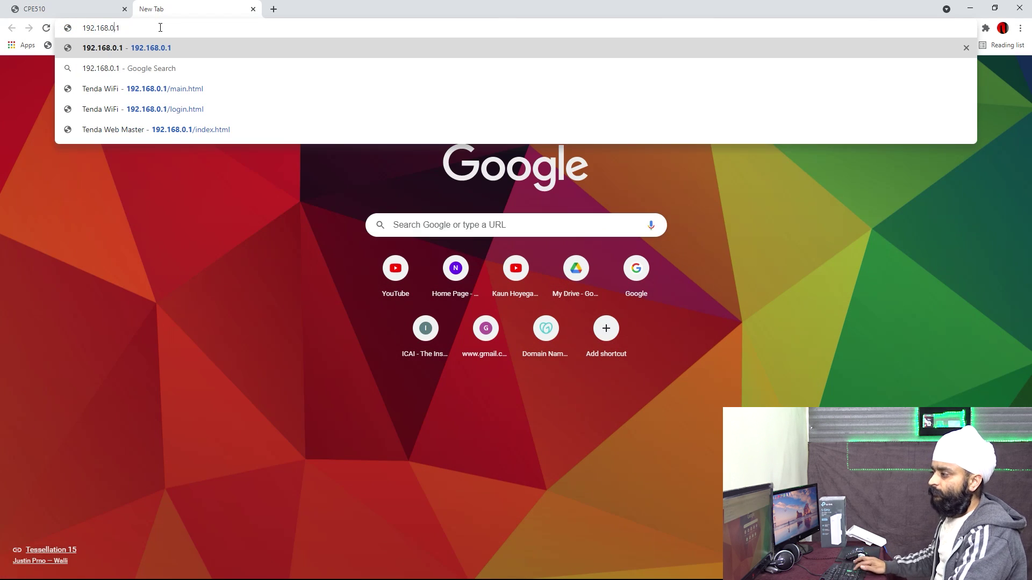
key("BackSpace")
type("168.1.1")
key("Return")
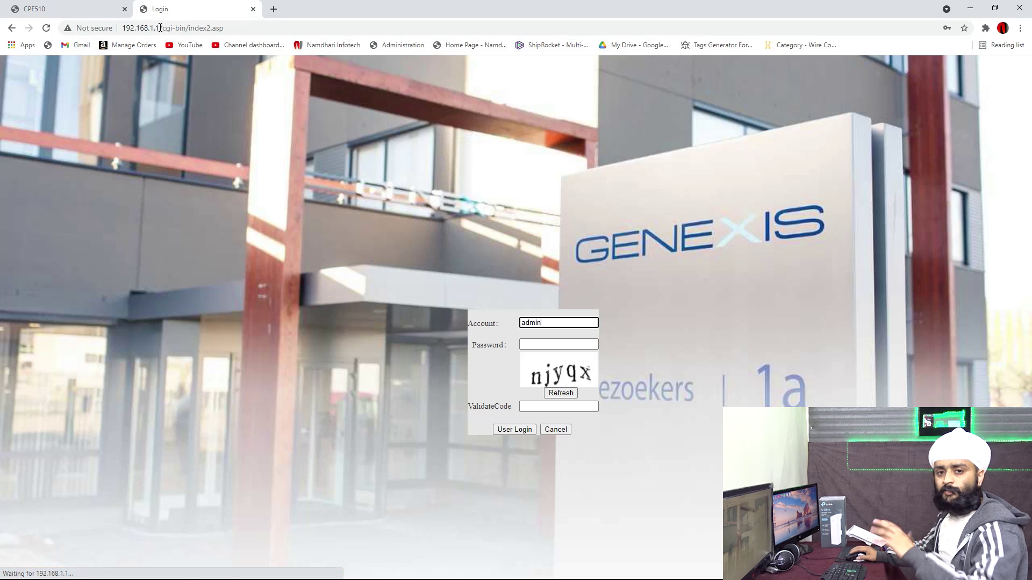
left_click(254, 9)
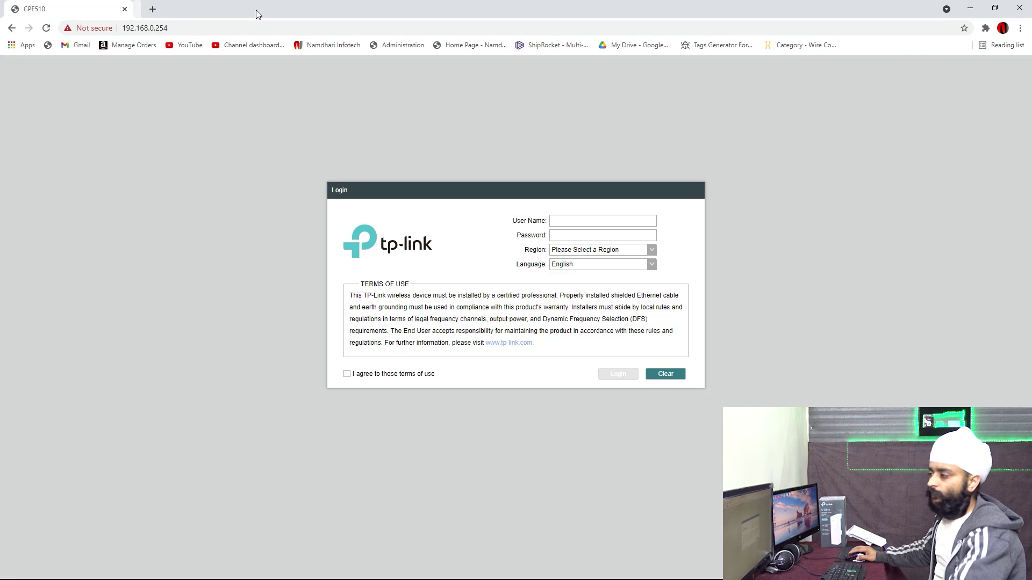
Step: Log in to the CPE510 with region India after accepting the terms of use
left_click(616, 223)
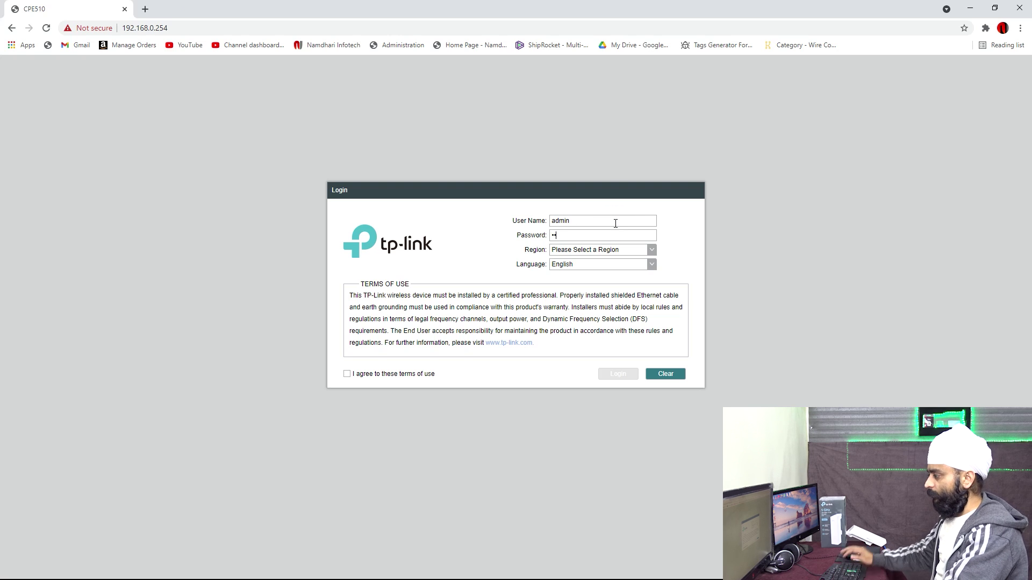
left_click(347, 375)
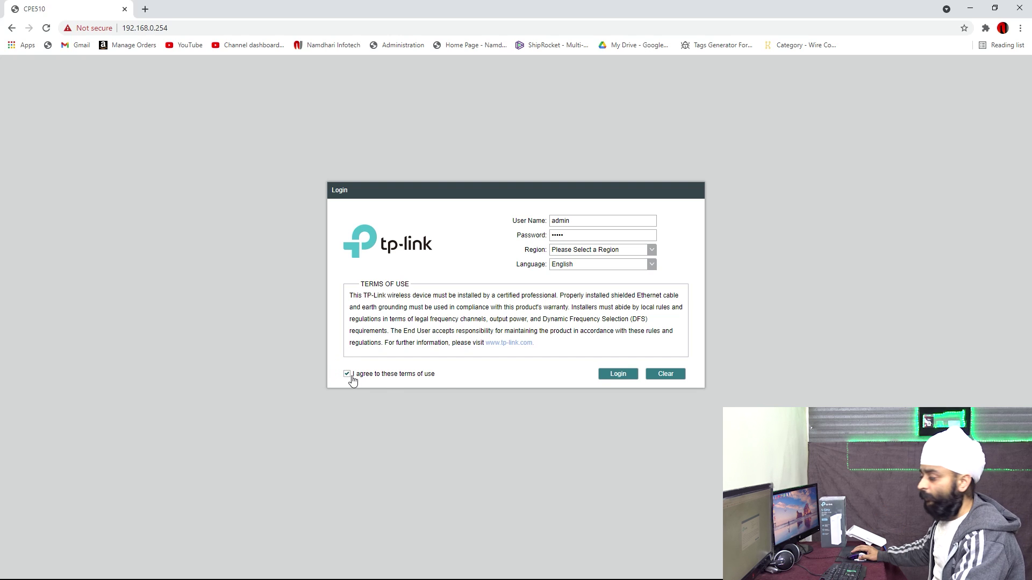
left_click(625, 375)
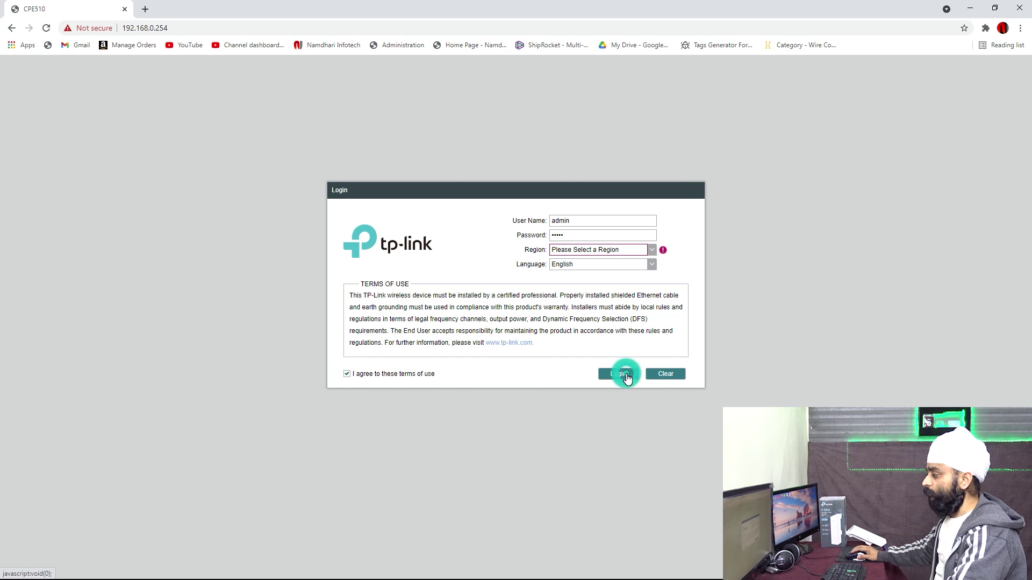
left_click(623, 249)
left_click(563, 307)
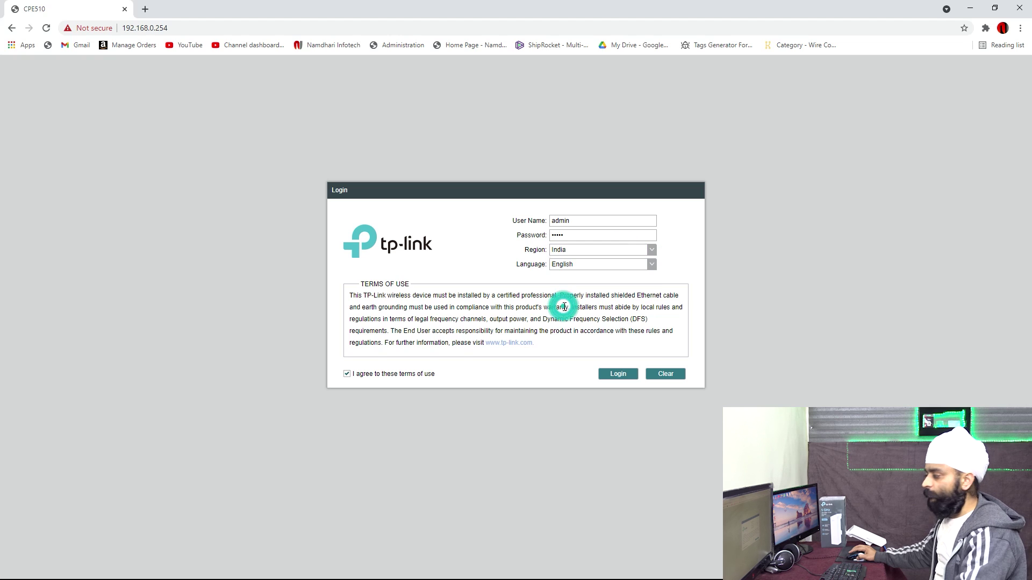
left_click(632, 376)
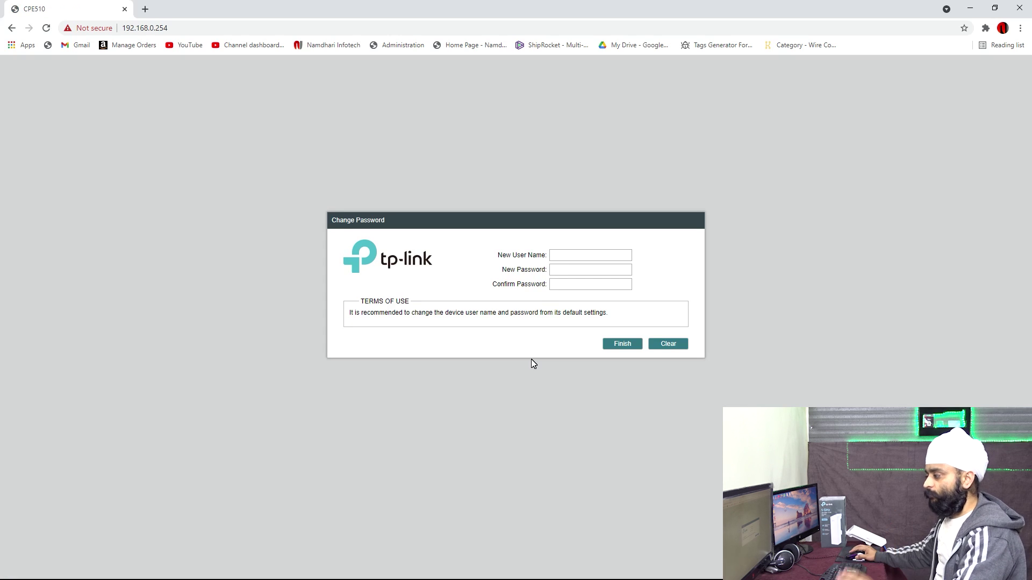
Step: Set a new login user name and password and submit them
left_click(560, 255)
type("adm")
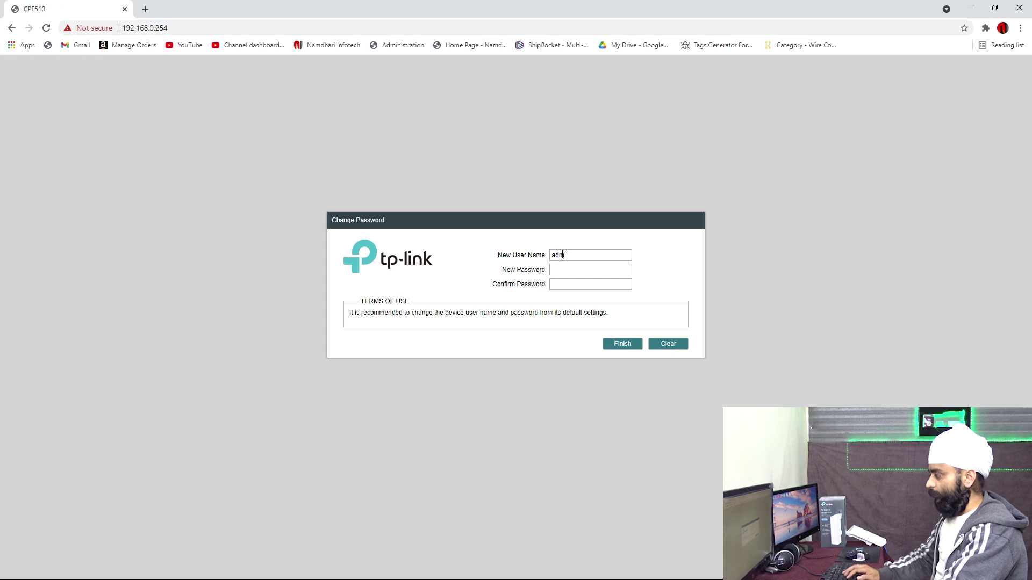
type("admin")
key("Tab")
key("Tab")
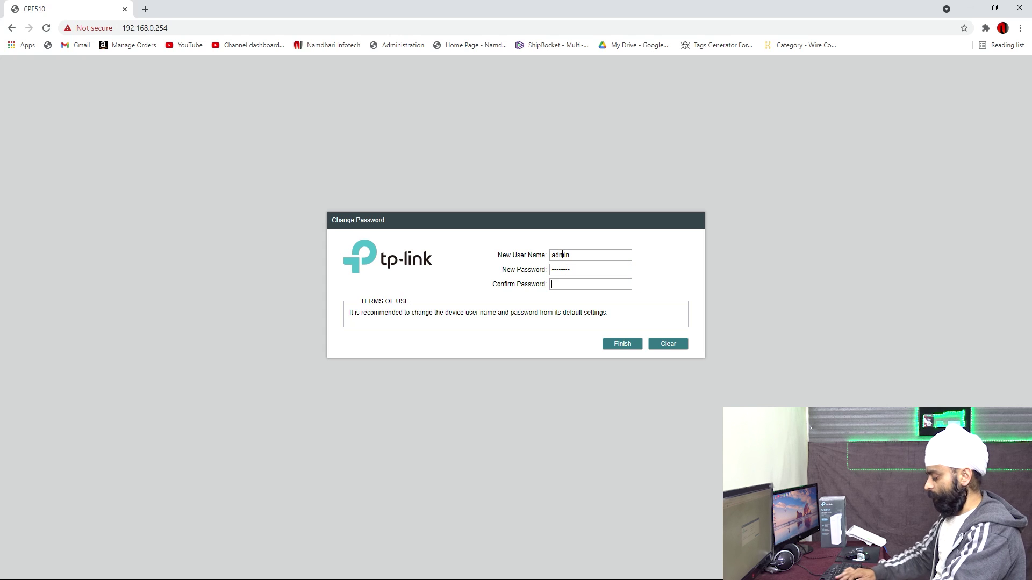
type("admin")
left_click(618, 344)
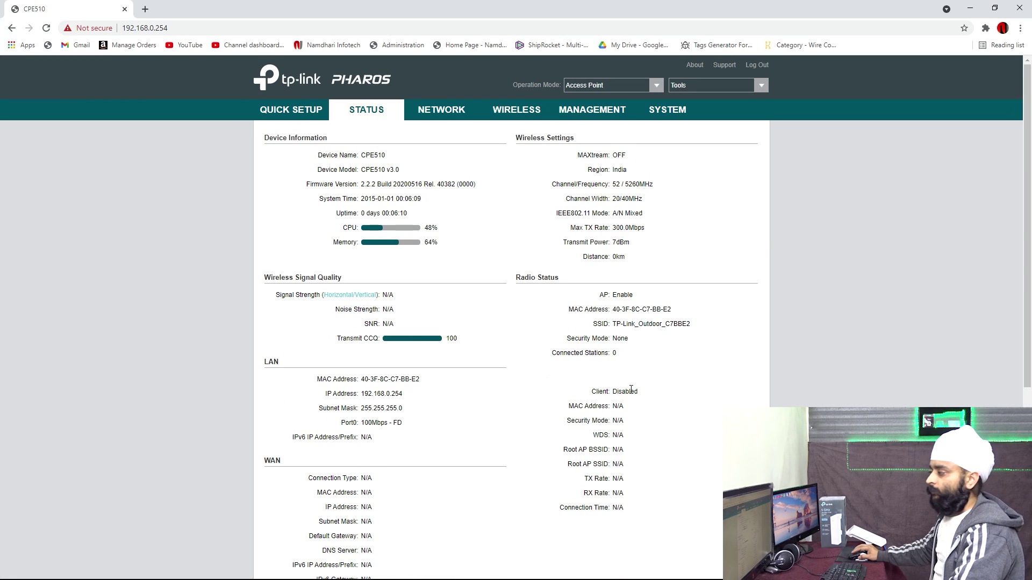
Step: Start Quick Setup, keeping Access Point mode and the default LAN address
left_click(314, 117)
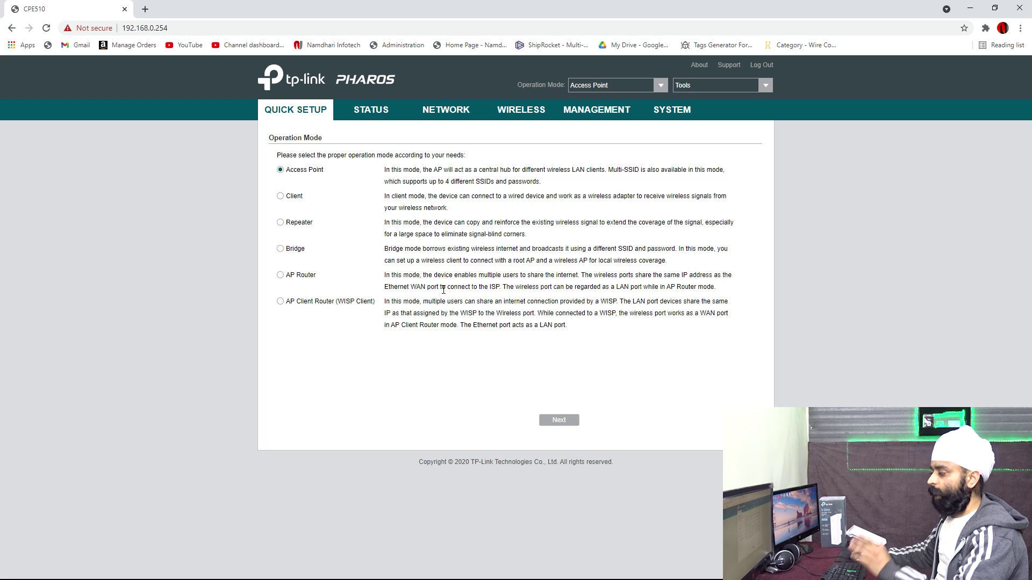
left_click(556, 424)
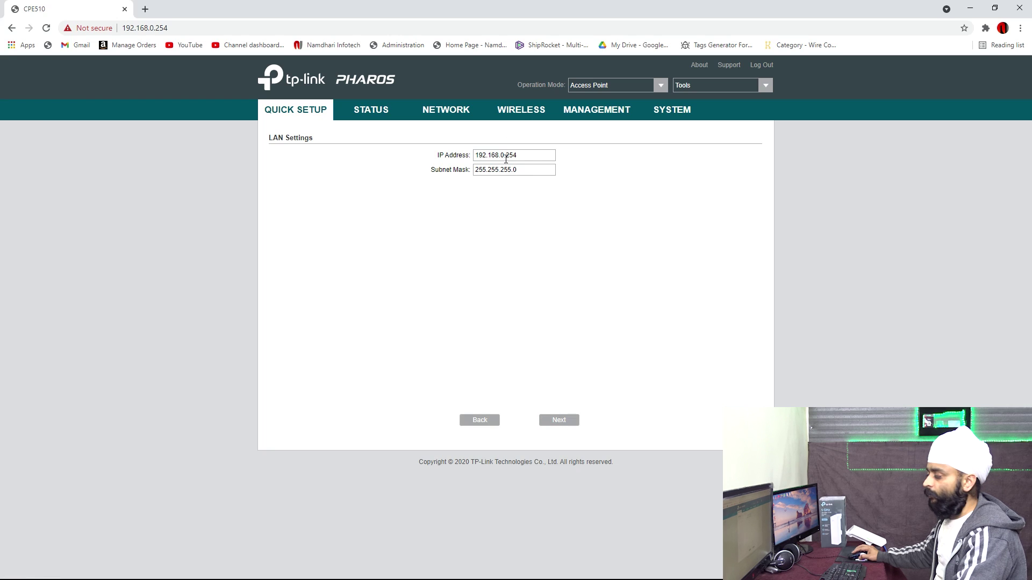
left_click(559, 419)
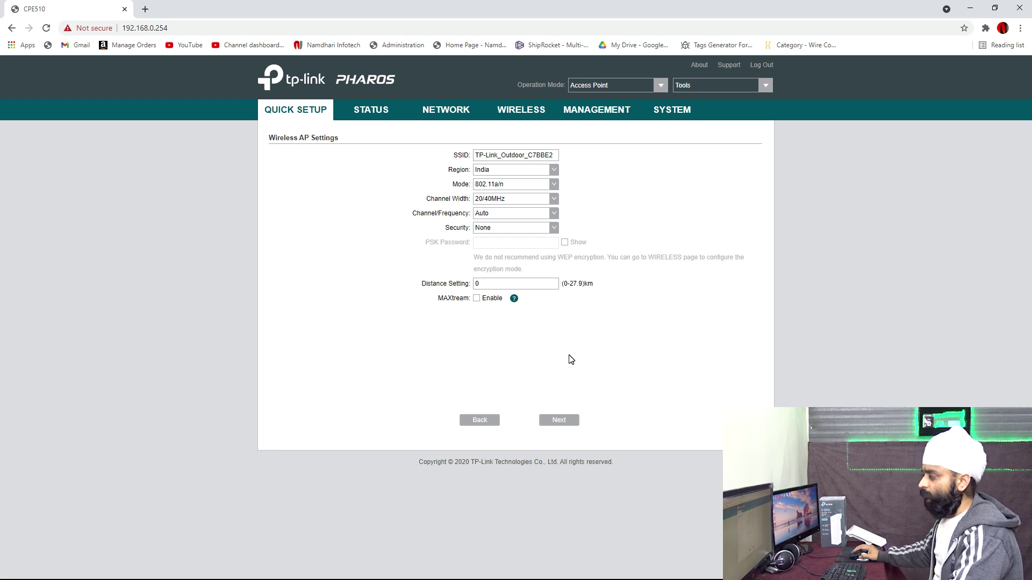
Step: Set SSID megal with WPA-PSK/WPA2-PSK security and MAXtream enabled, then apply
triple_click(495, 157)
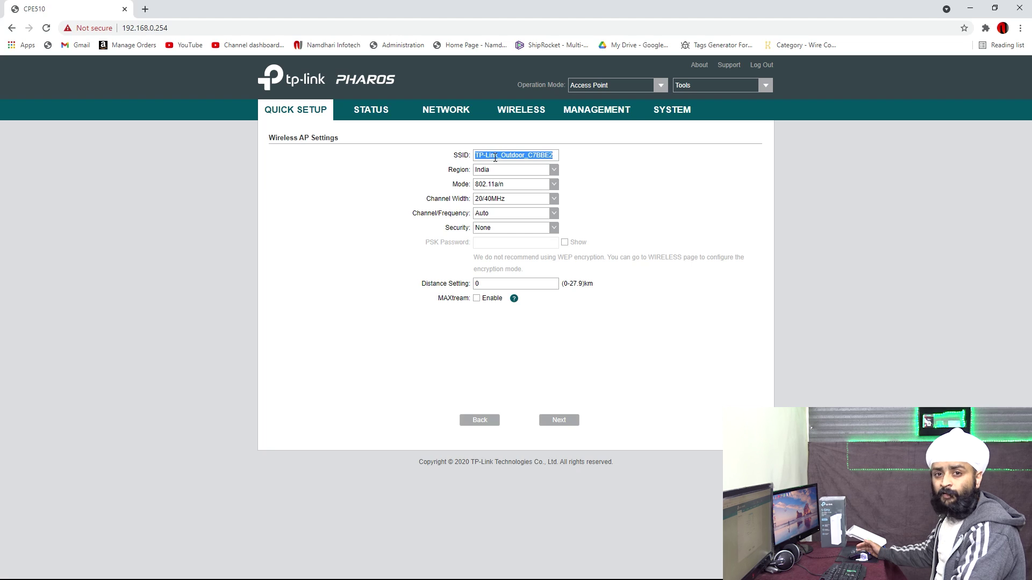
type("me")
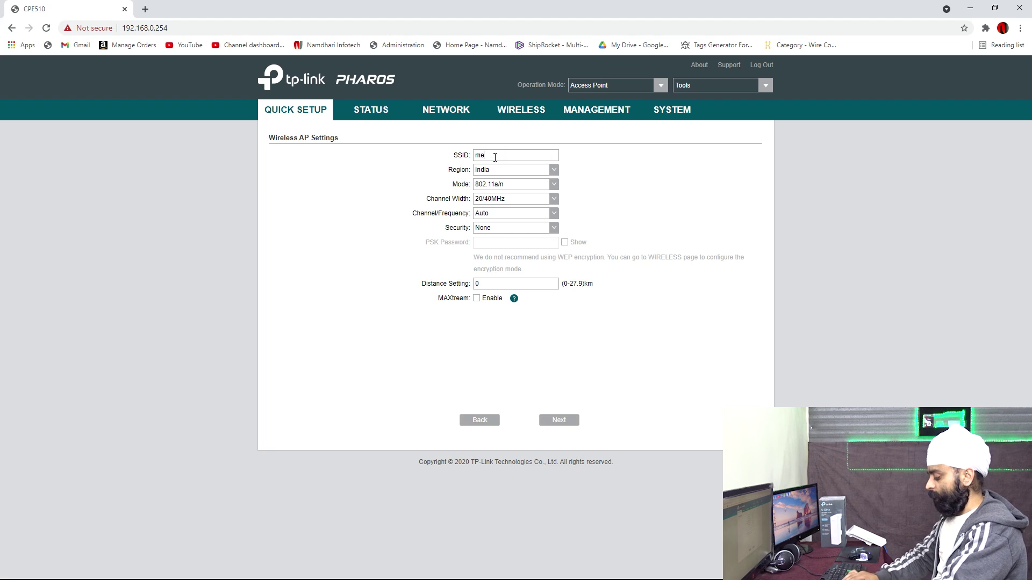
type("gal")
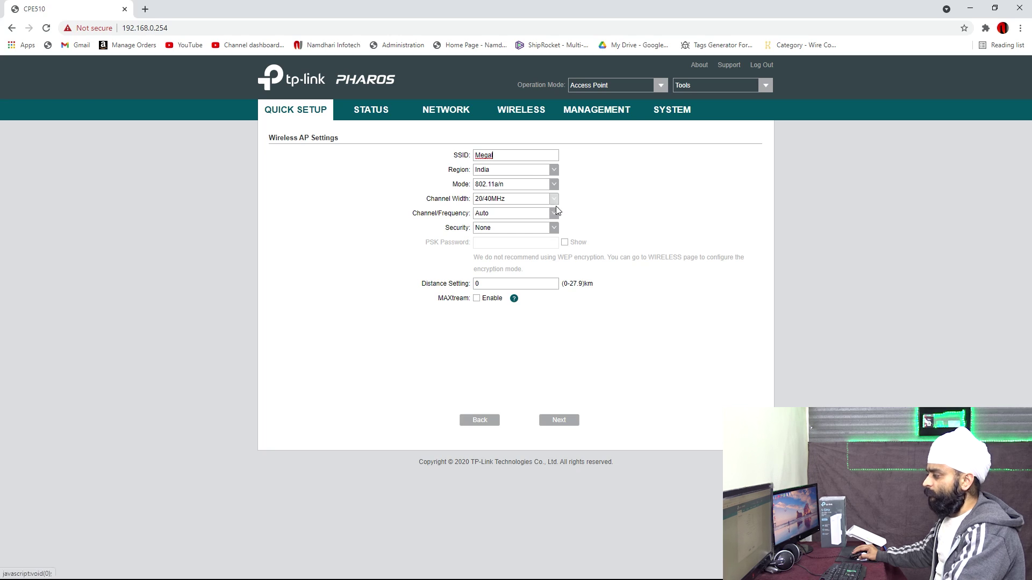
left_click(554, 227)
left_click(516, 250)
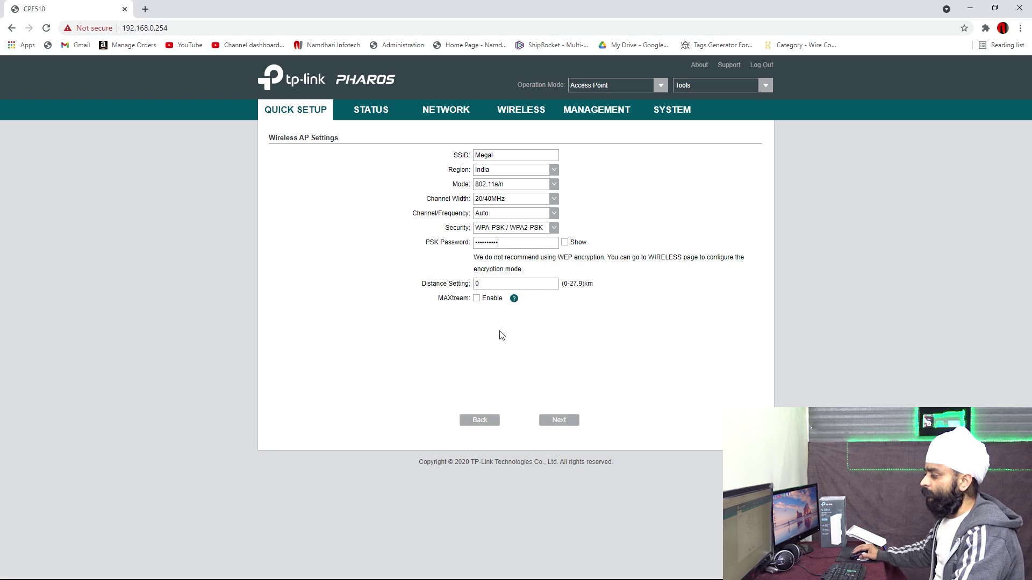
left_click(478, 300)
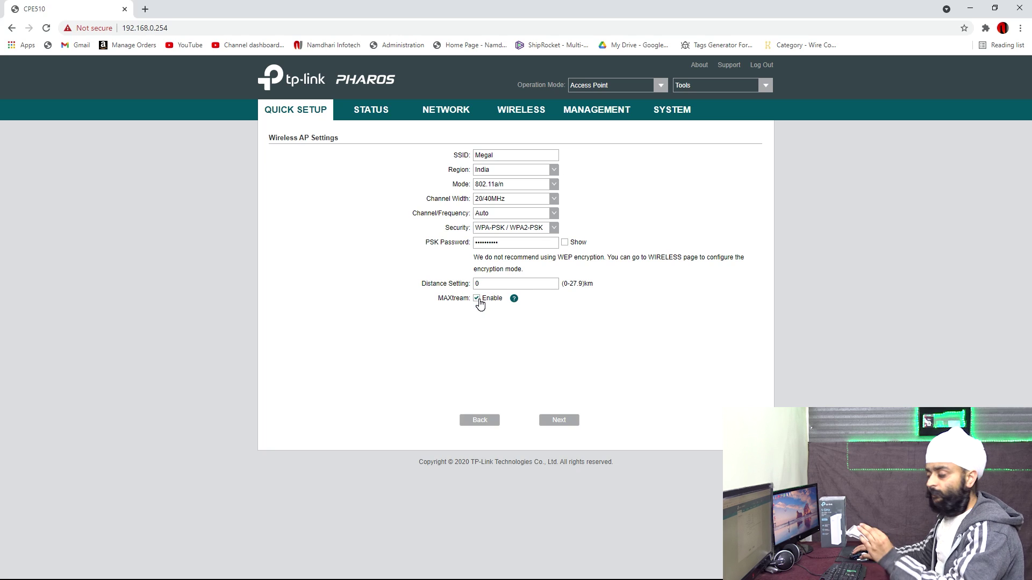
left_click(561, 419)
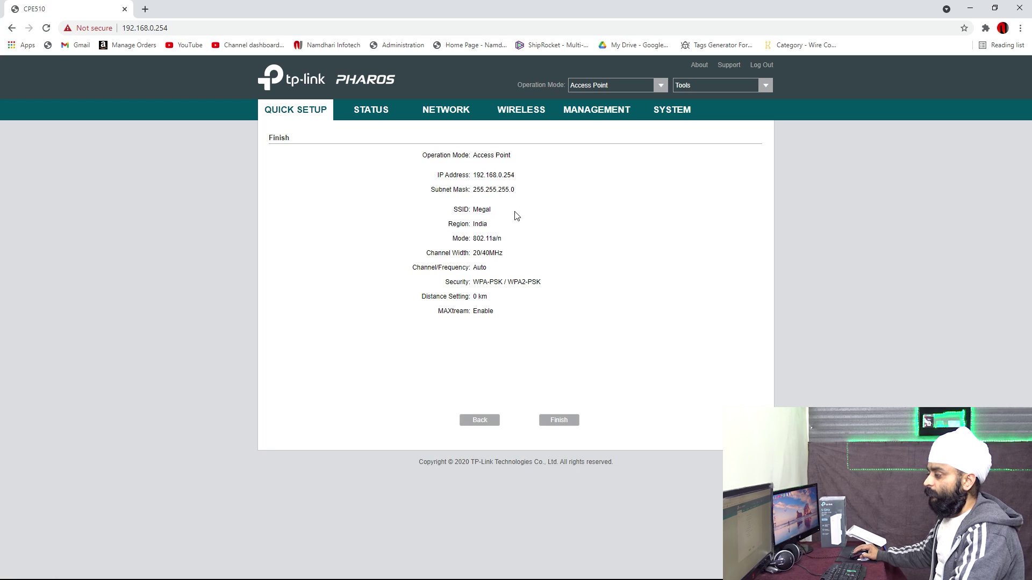
left_click(549, 422)
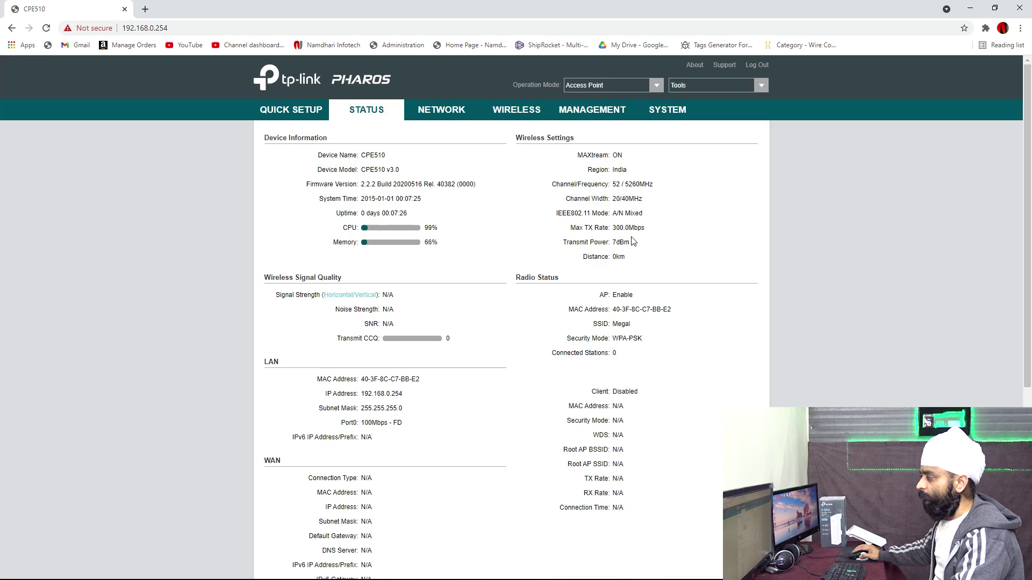
Step: Set time zone GMT+05:30, sync the clock with the PC to 2021/03/26 17:35:49, and save
left_click(597, 117)
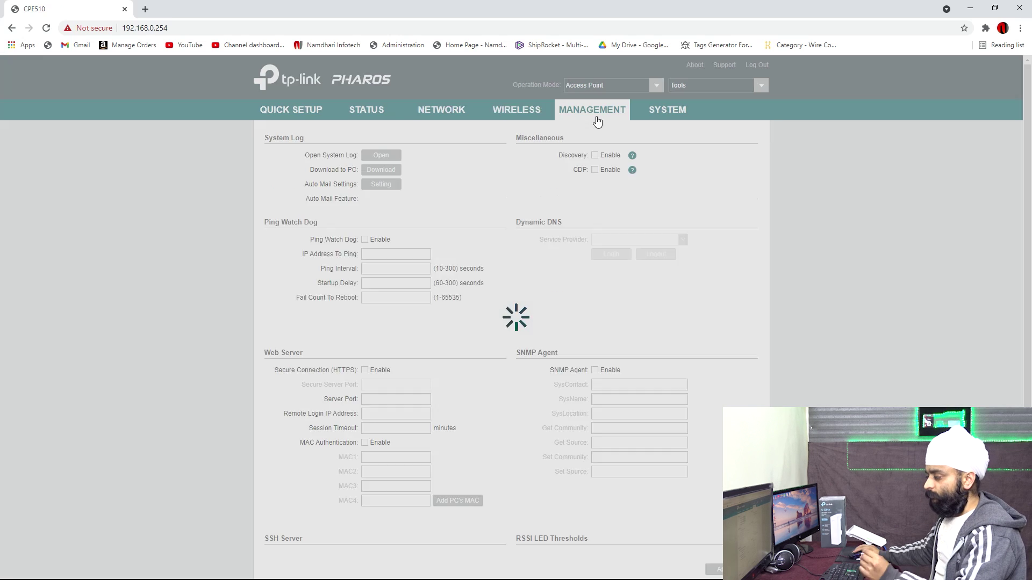
left_click(662, 115)
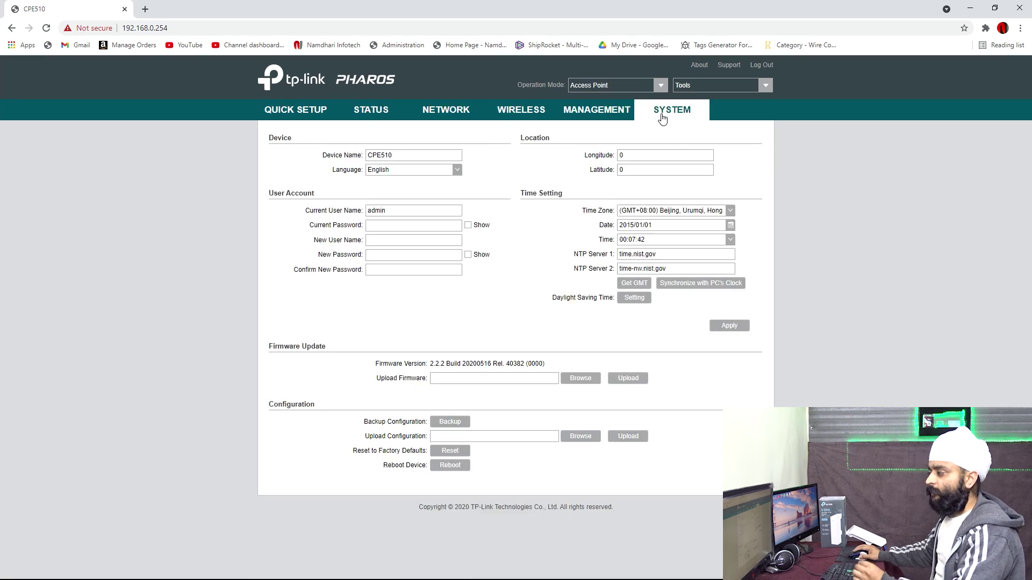
left_click(699, 210)
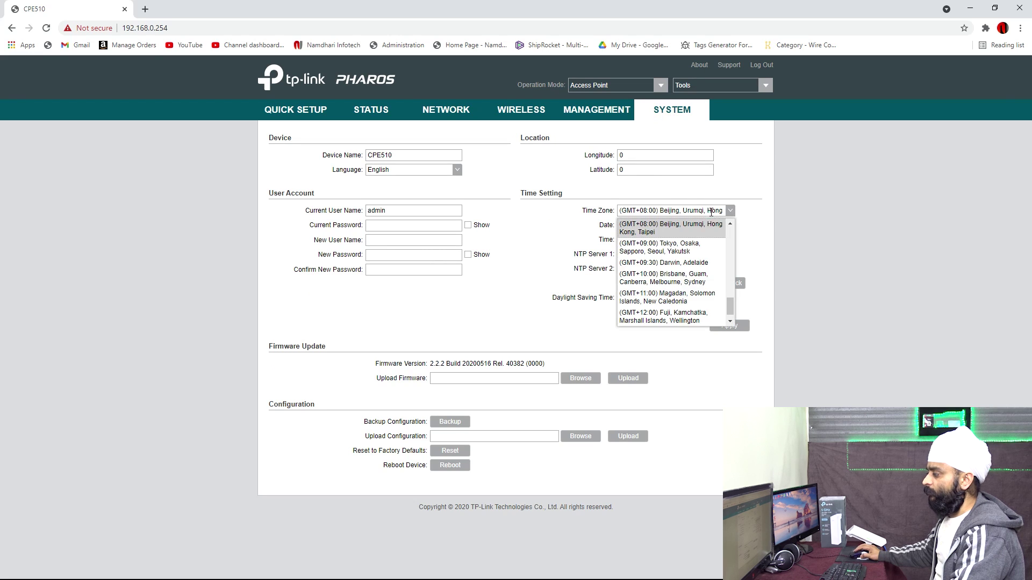
scroll(702, 277, "up", 5)
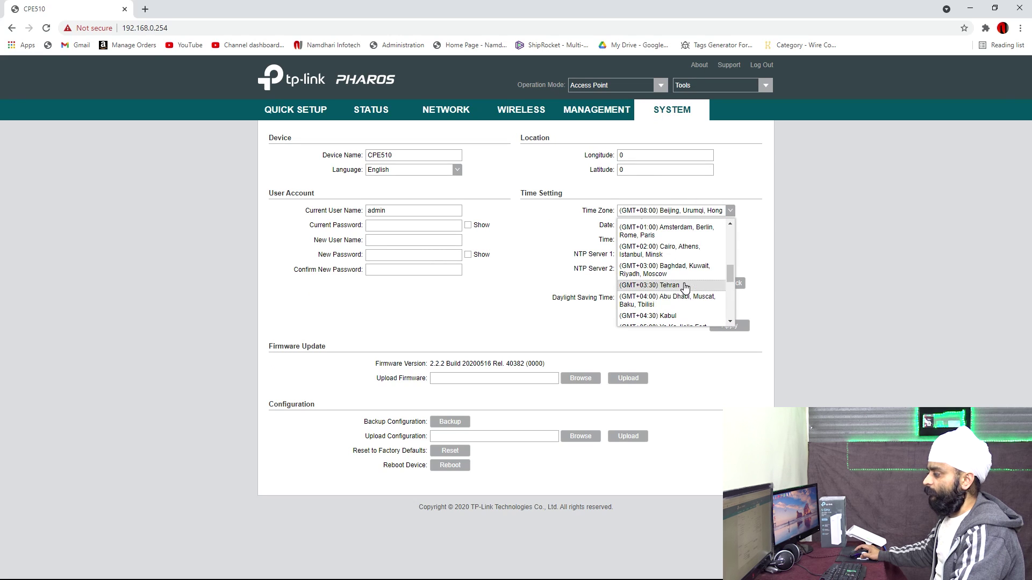
scroll(686, 291, "down", 2)
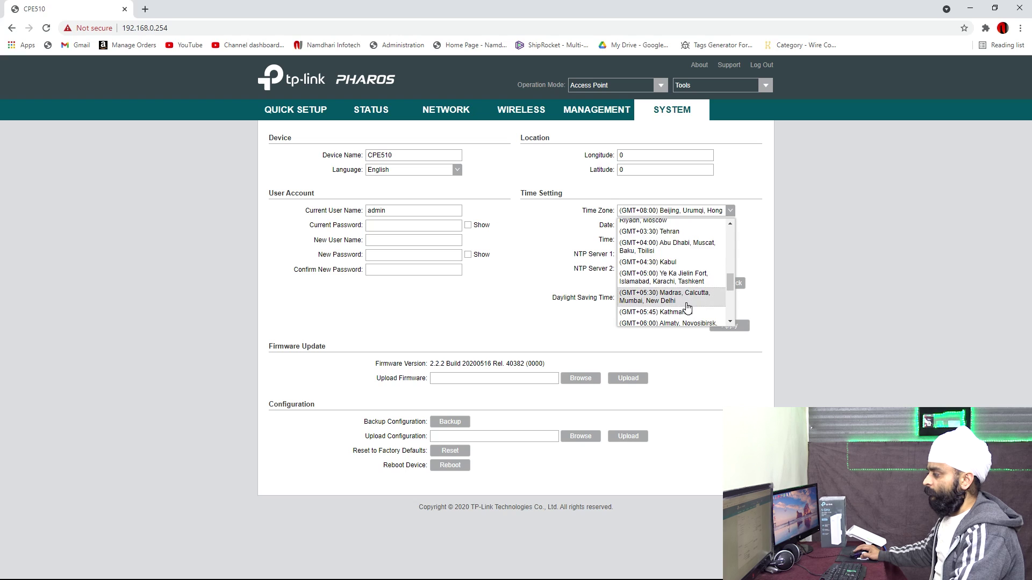
left_click(692, 293)
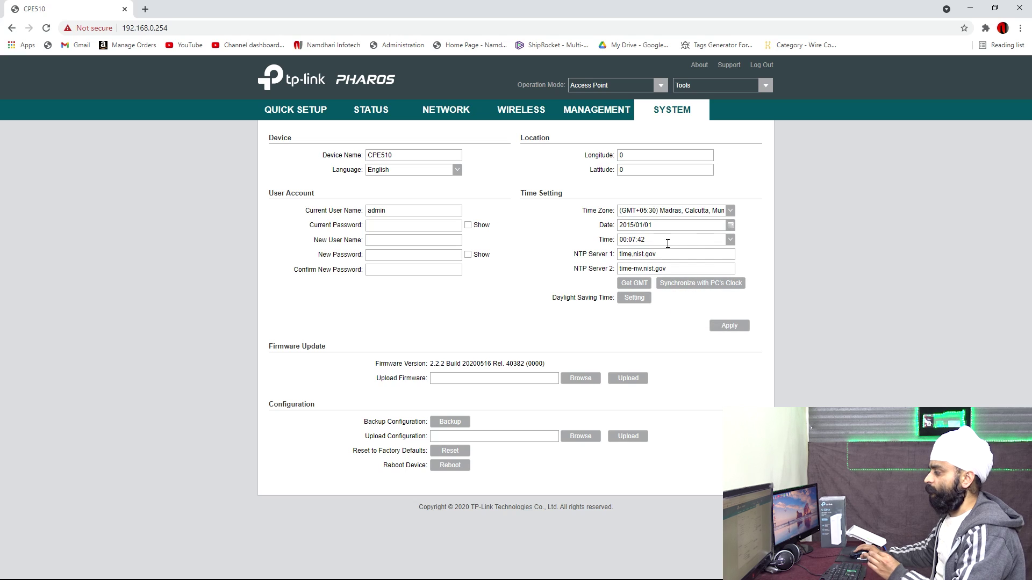
left_click(682, 285)
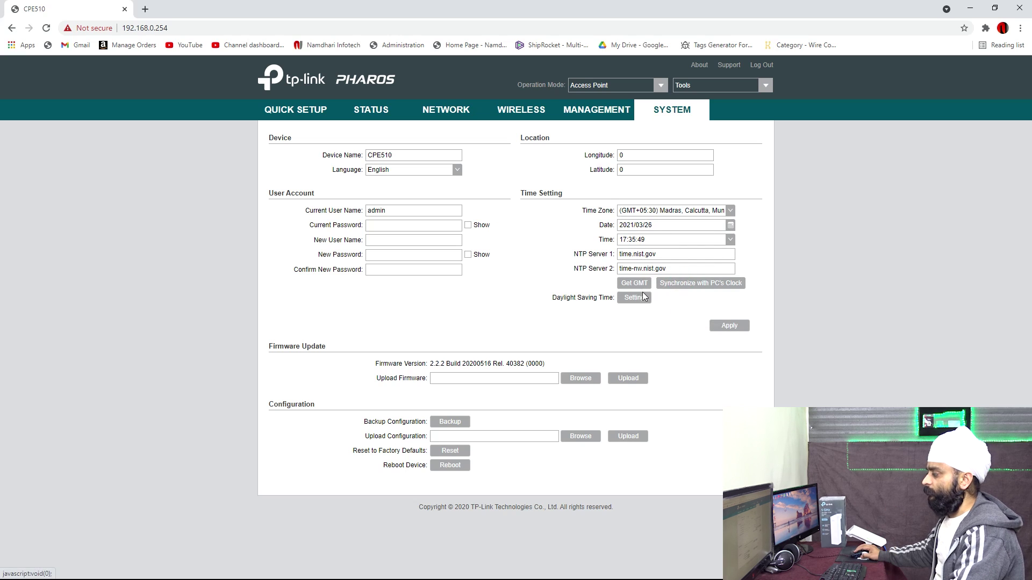
left_click(728, 326)
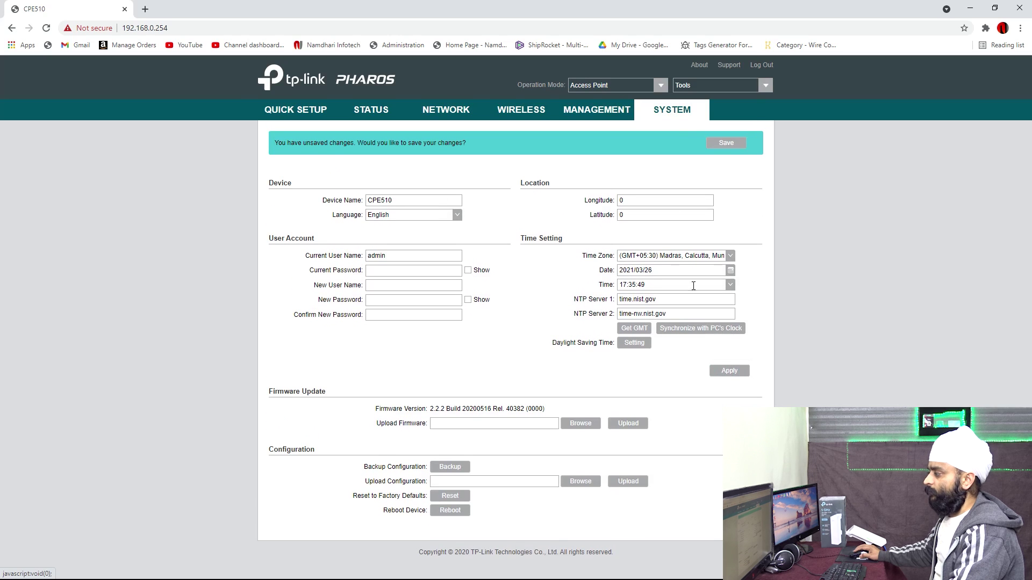
left_click(725, 142)
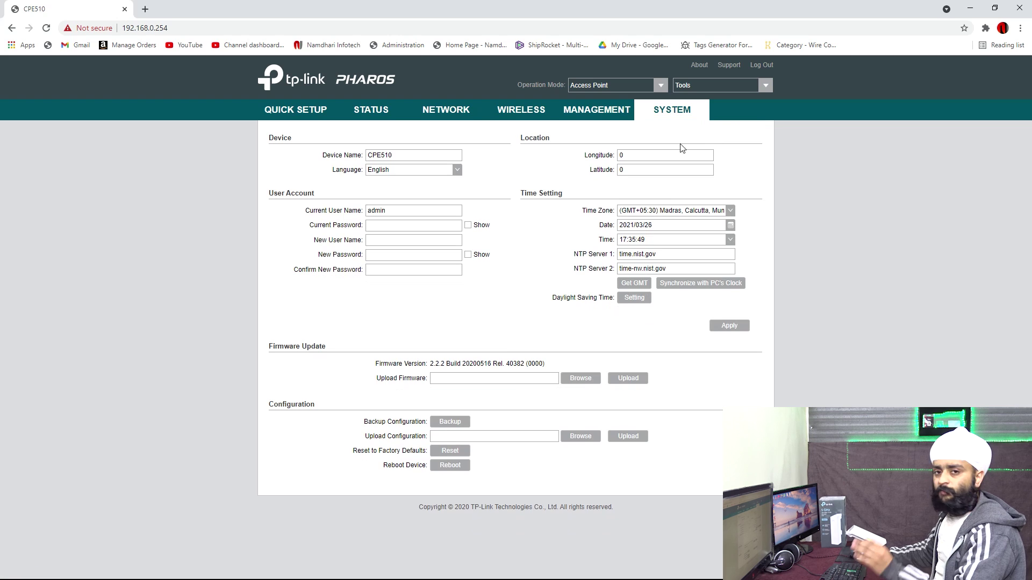
left_click(643, 171)
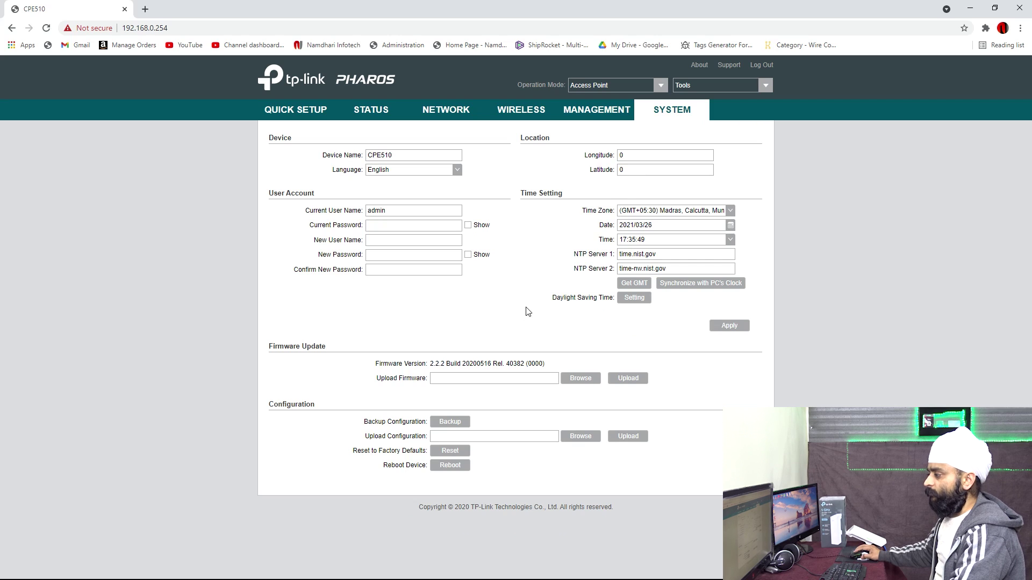
left_click(588, 114)
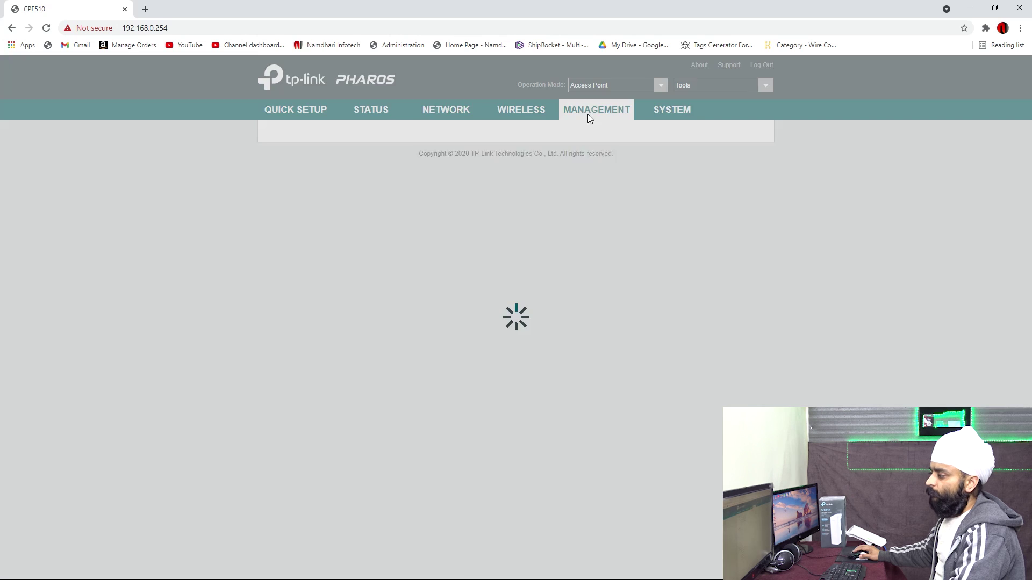
left_click(534, 115)
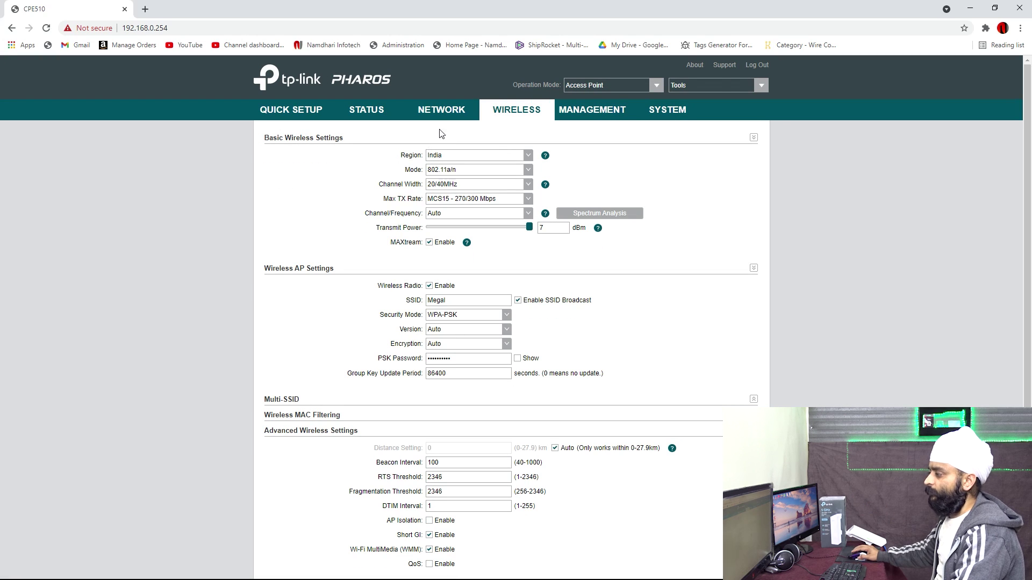
left_click(441, 111)
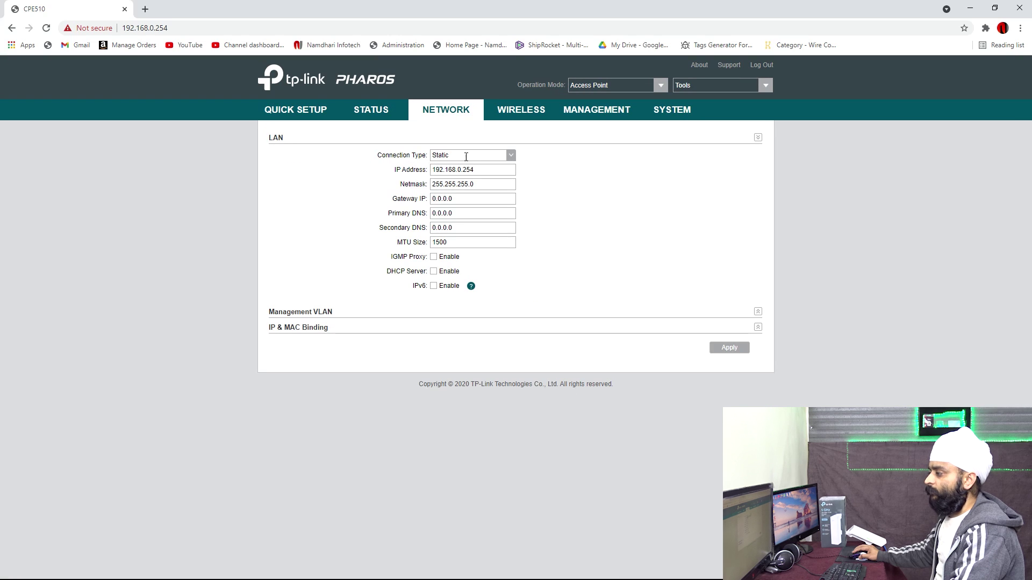
left_click(468, 155)
left_click(546, 157)
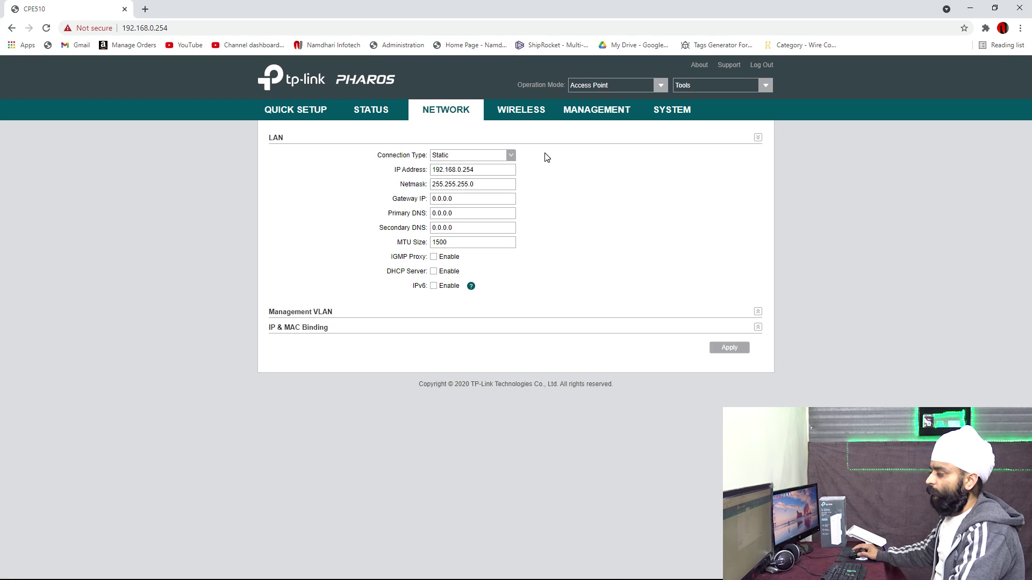
left_click_drag(469, 200, 391, 195)
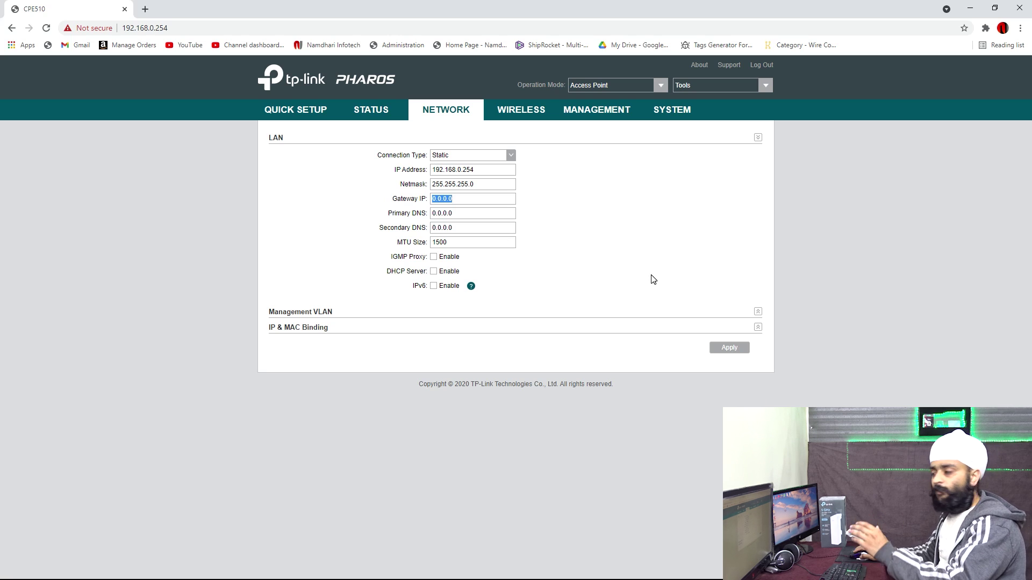
left_click(480, 171)
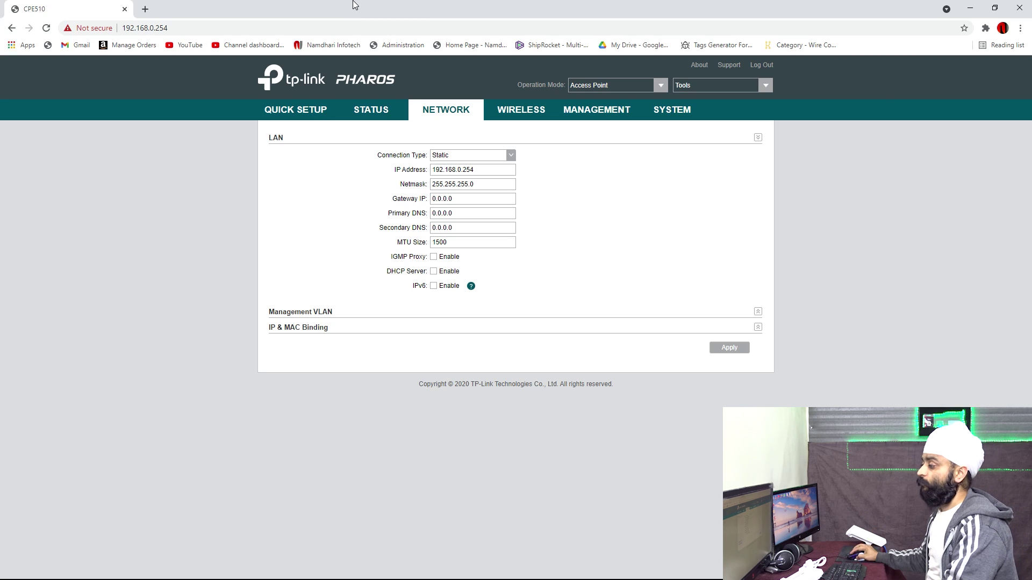
Step: Change the LAN IP to 192.168.0.160, apply it and acknowledge the notice
left_click(477, 174)
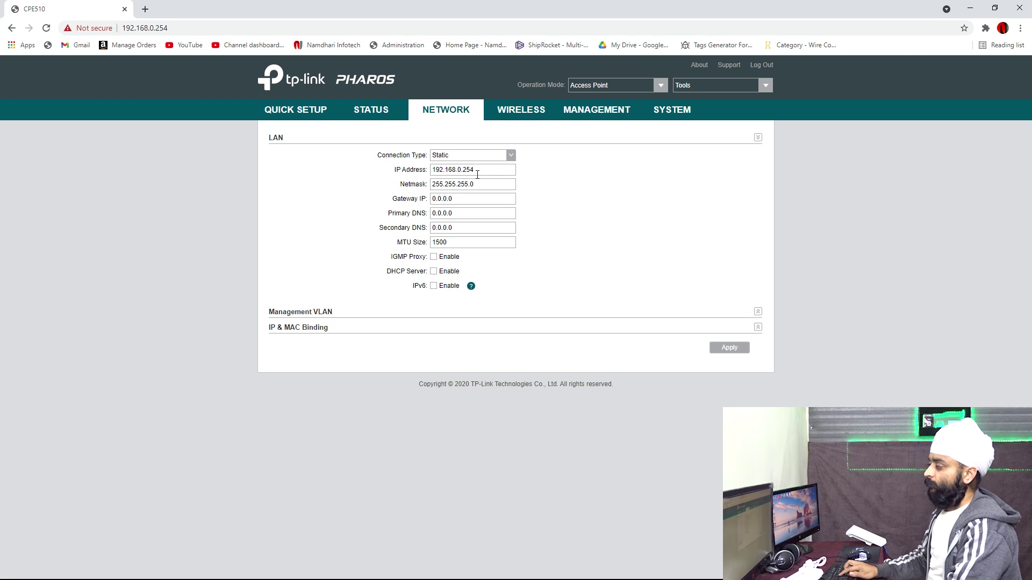
key("BackSpace")
key("BackSpace")
key("BackSpace")
key("BackSpace")
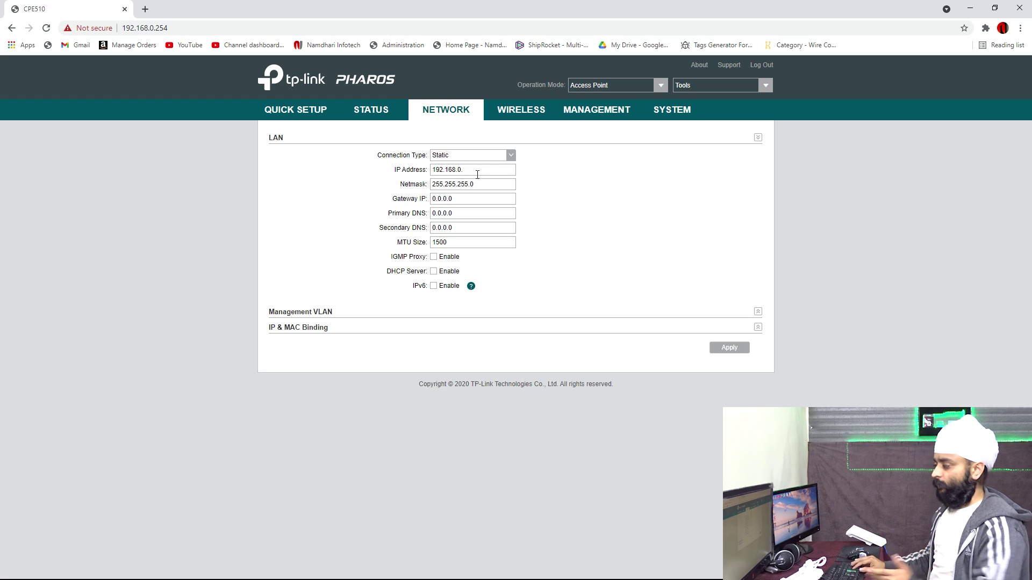
type(".160")
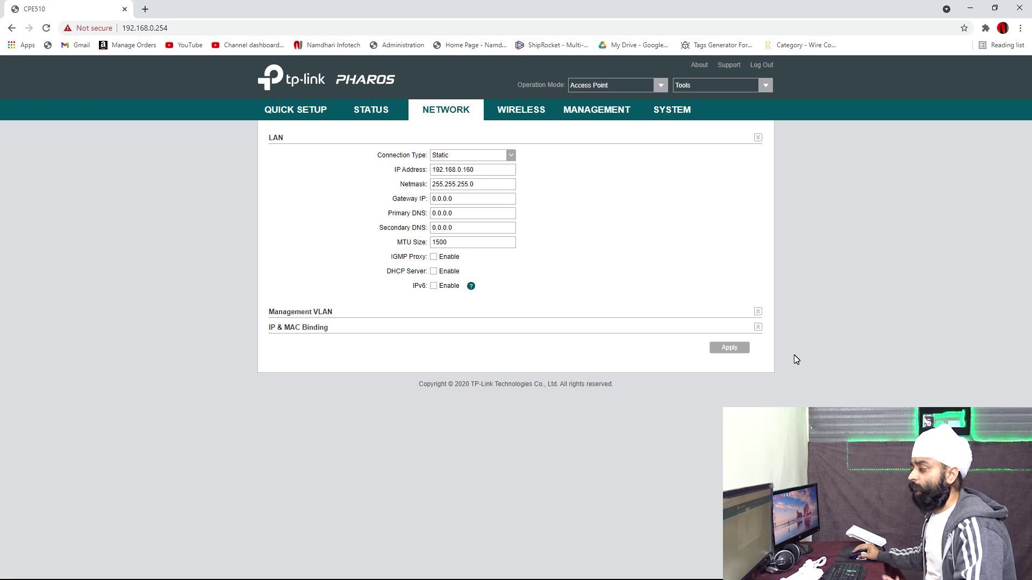
left_click(737, 350)
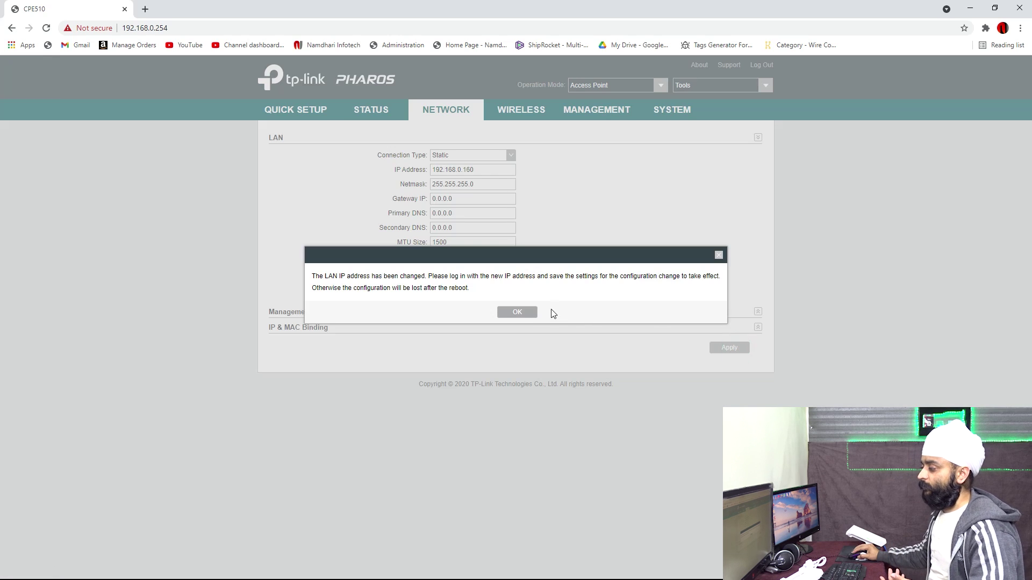
left_click(530, 313)
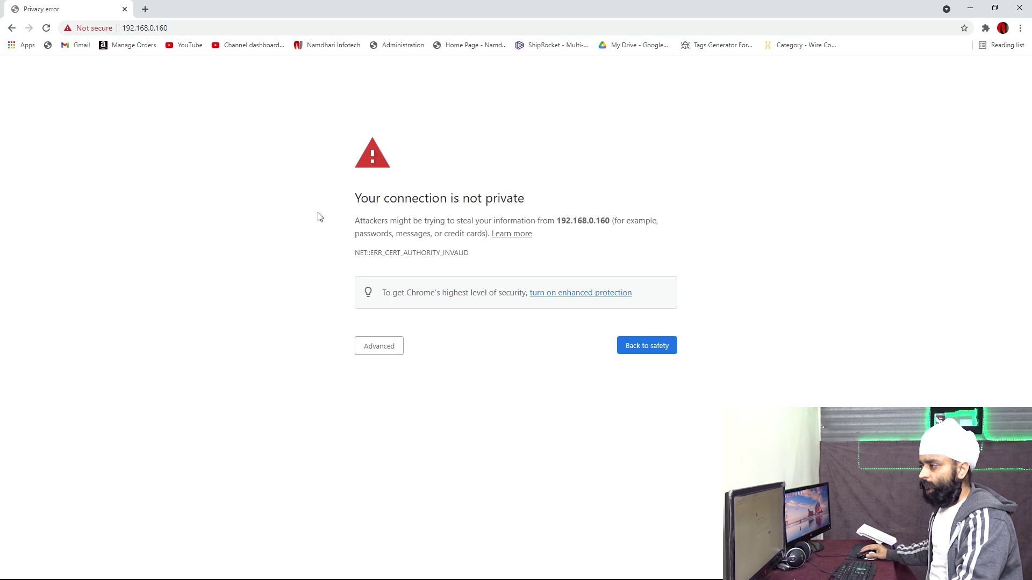
Step: Open 192.168.0.254 in a new tab and proceed past the certificate warning
left_click(145, 9)
type("19")
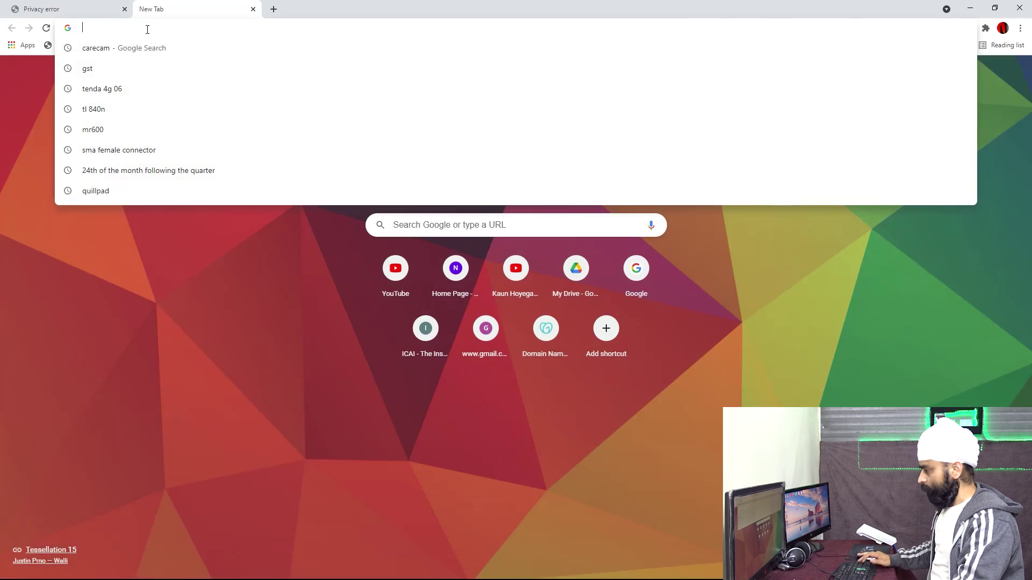
type("2.168.0.")
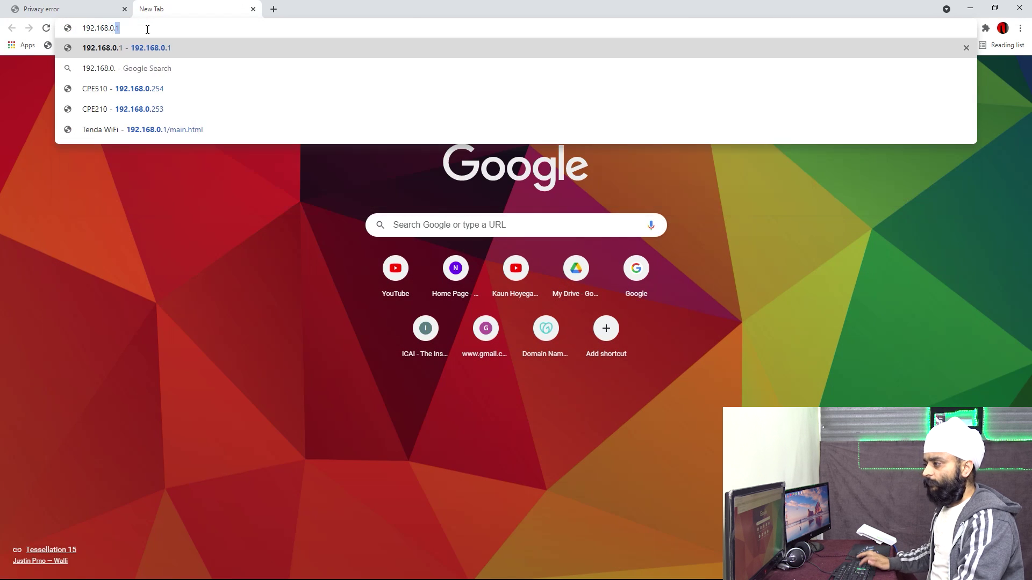
type("254")
key("Return")
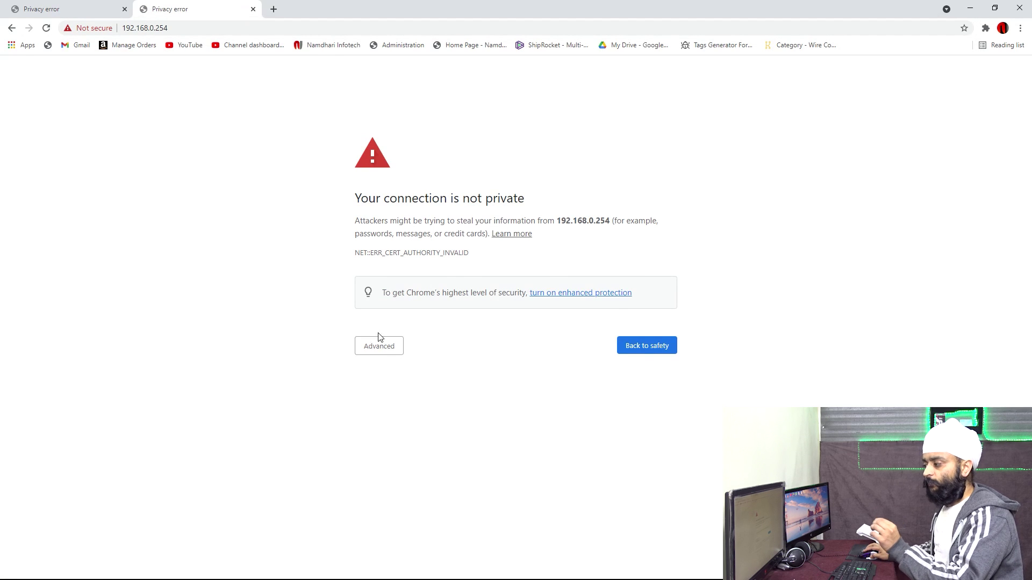
left_click(379, 345)
left_click(392, 429)
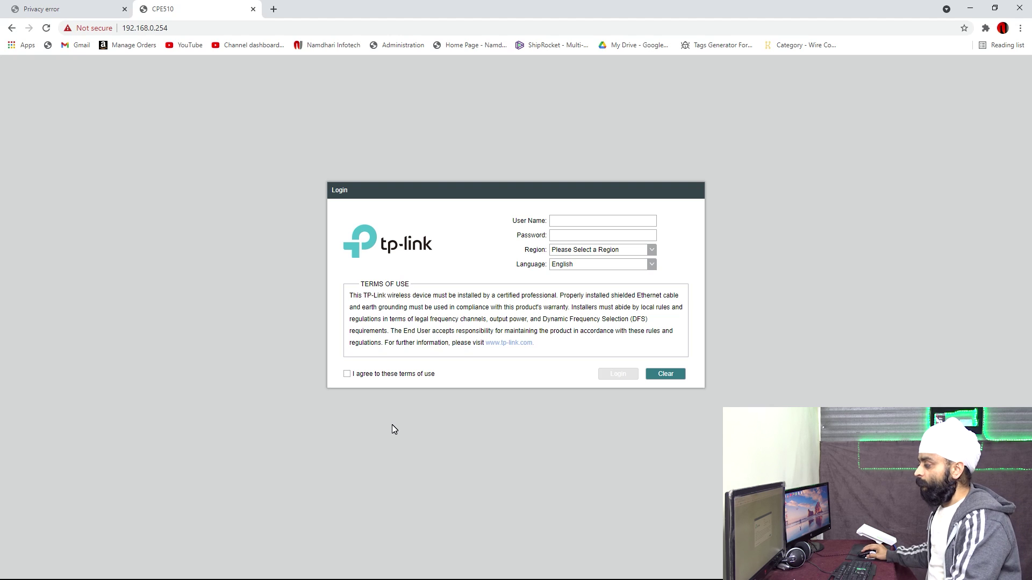
Step: Log in to the second unit with region India and the terms of use accepted
left_click(562, 222)
type("adminadmin")
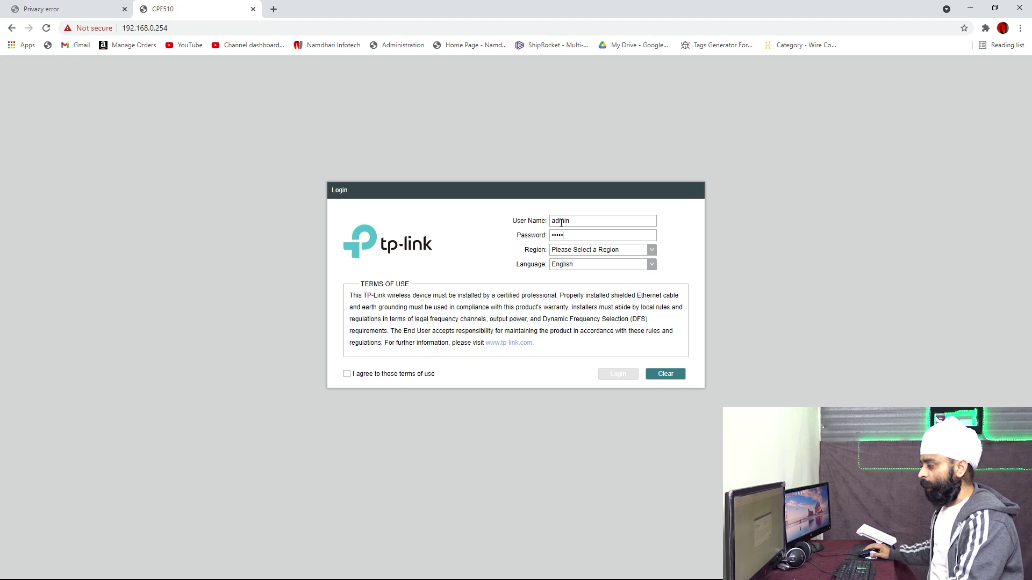
left_click(347, 374)
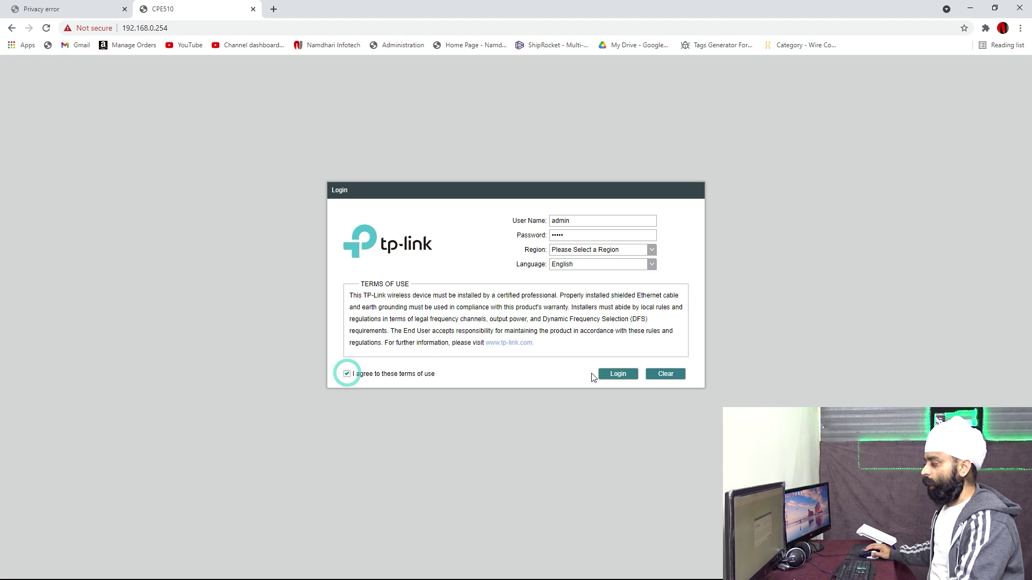
left_click(621, 374)
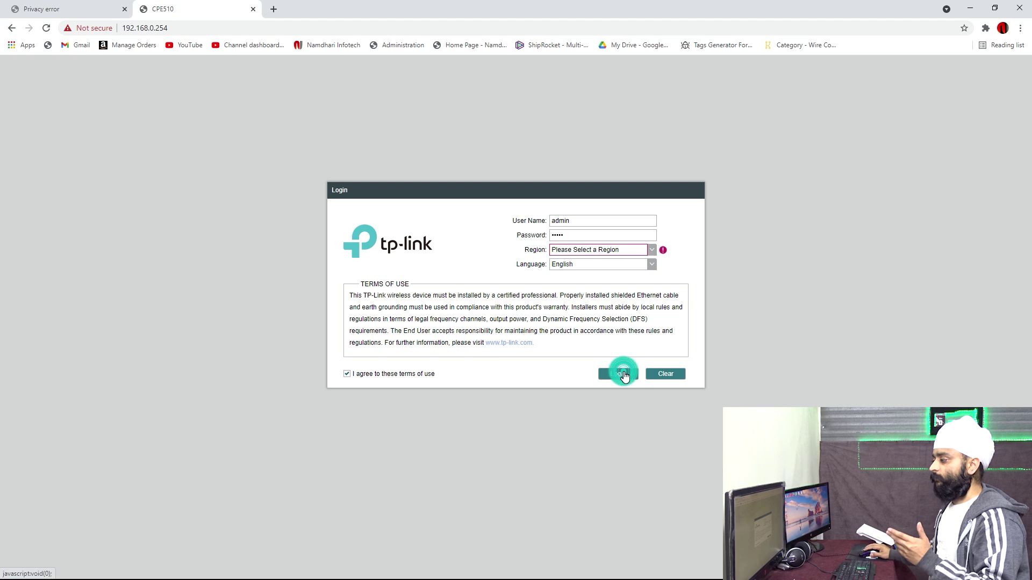
left_click(627, 251)
scroll(599, 332, "down", 5)
scroll(591, 326, "up", 2)
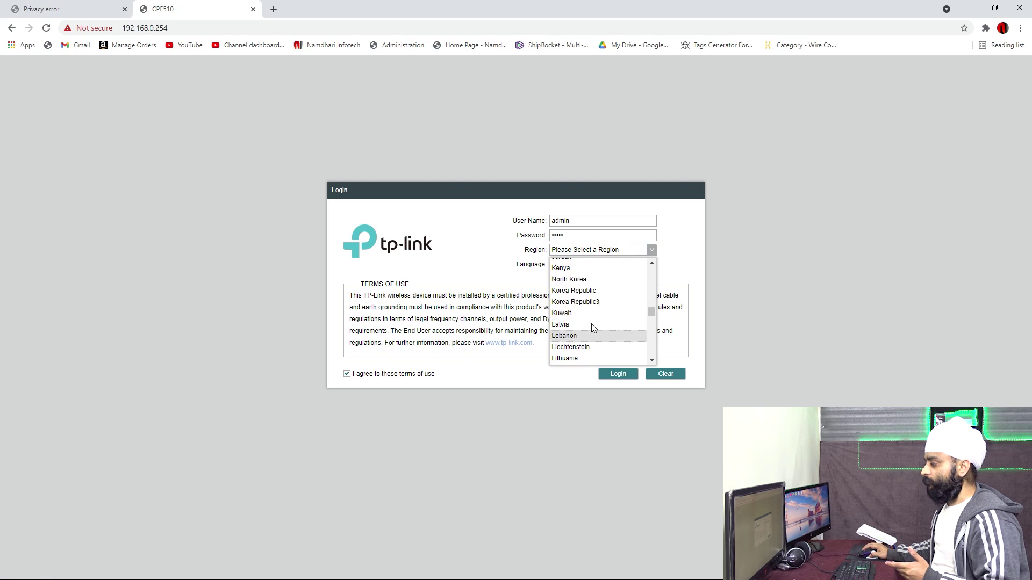
scroll(569, 301, "up", 3)
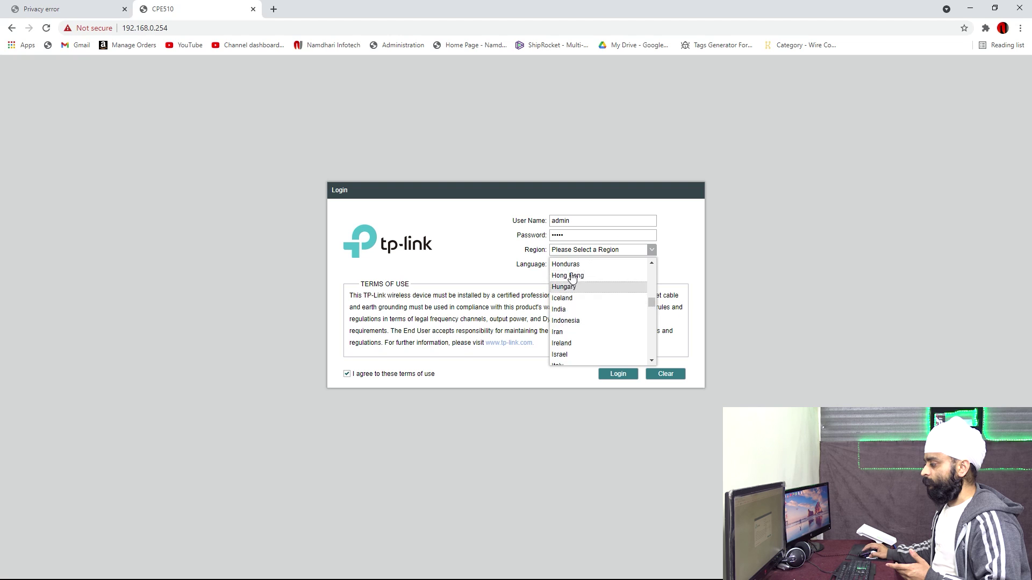
left_click(565, 308)
left_click(605, 373)
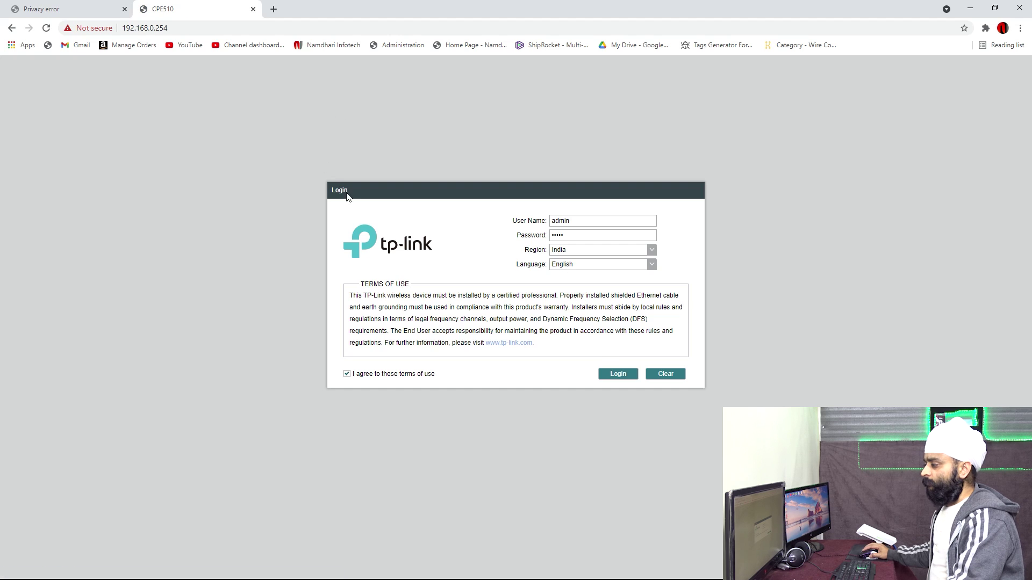
Step: Set a new login user name and password and finish
left_click(609, 257)
type("admin")
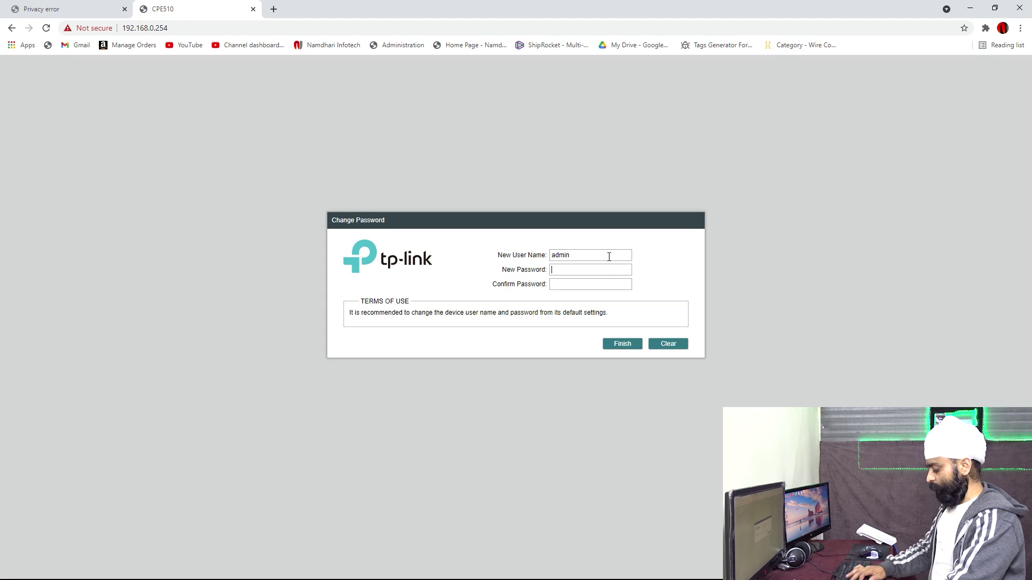
key("Tab")
type("admin")
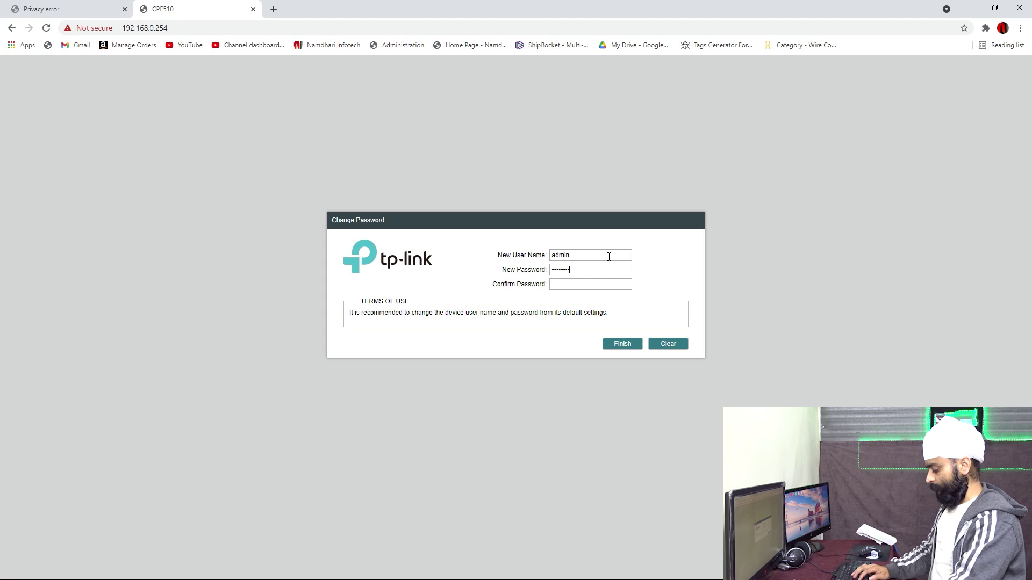
type("adm")
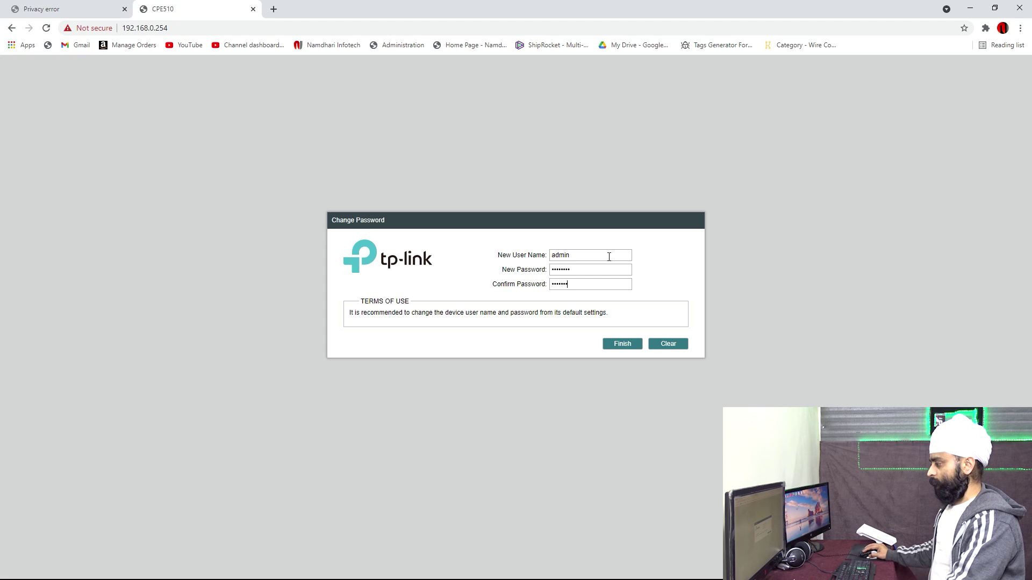
left_click(619, 340)
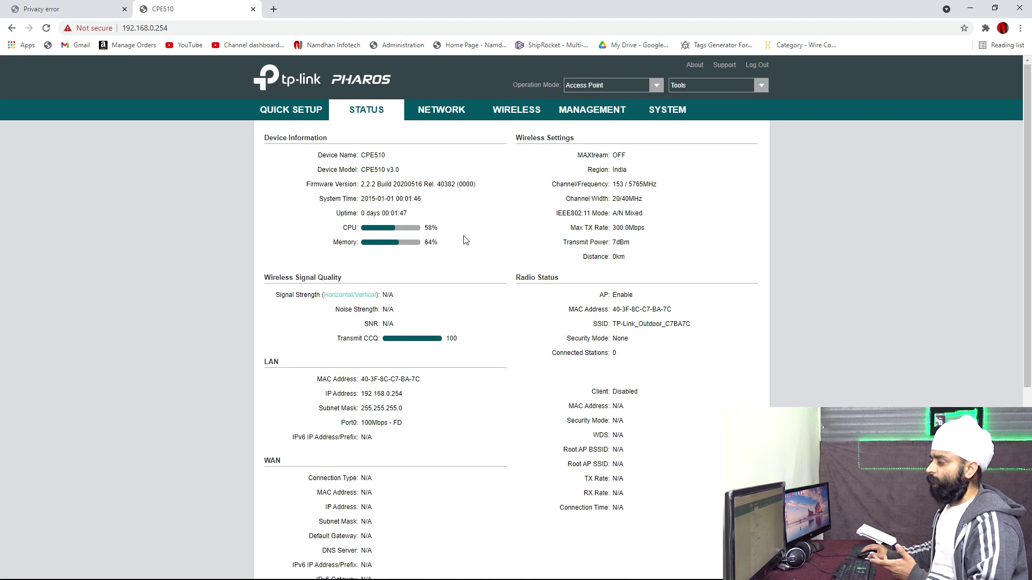
Step: In Quick Setup, choose Client mode and change the LAN IP to 192.168.0.170
left_click(290, 106)
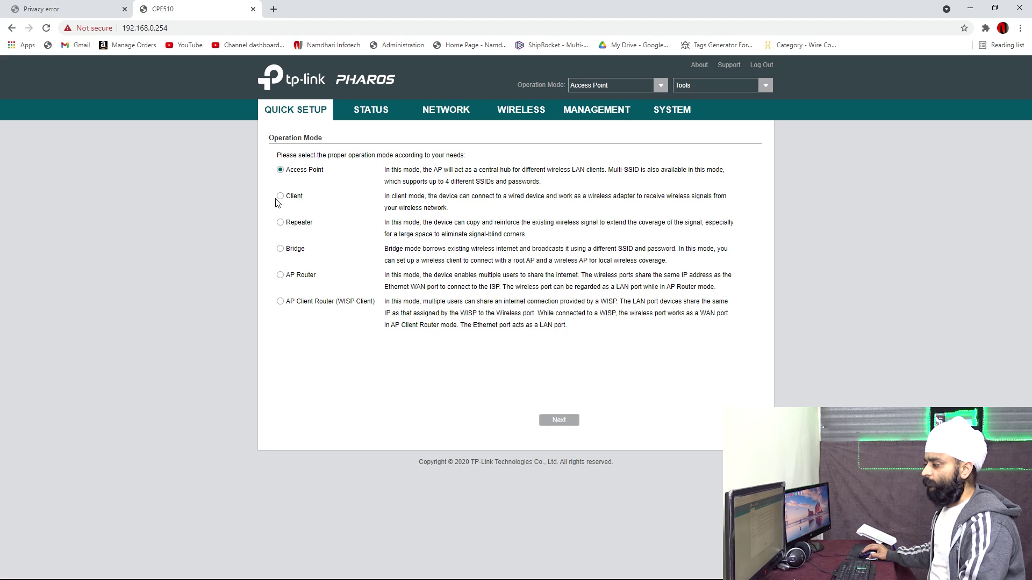
left_click(280, 197)
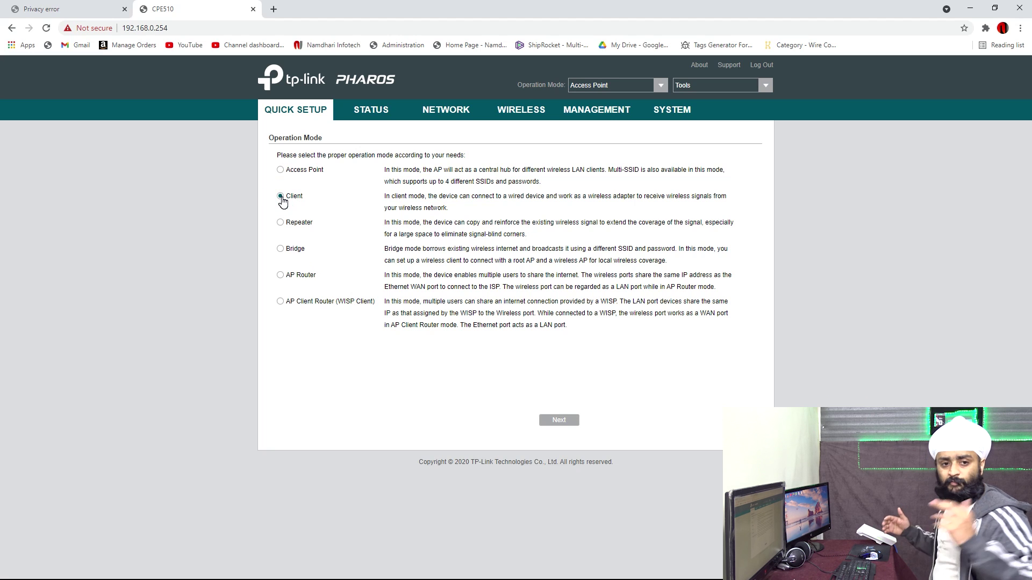
left_click(565, 422)
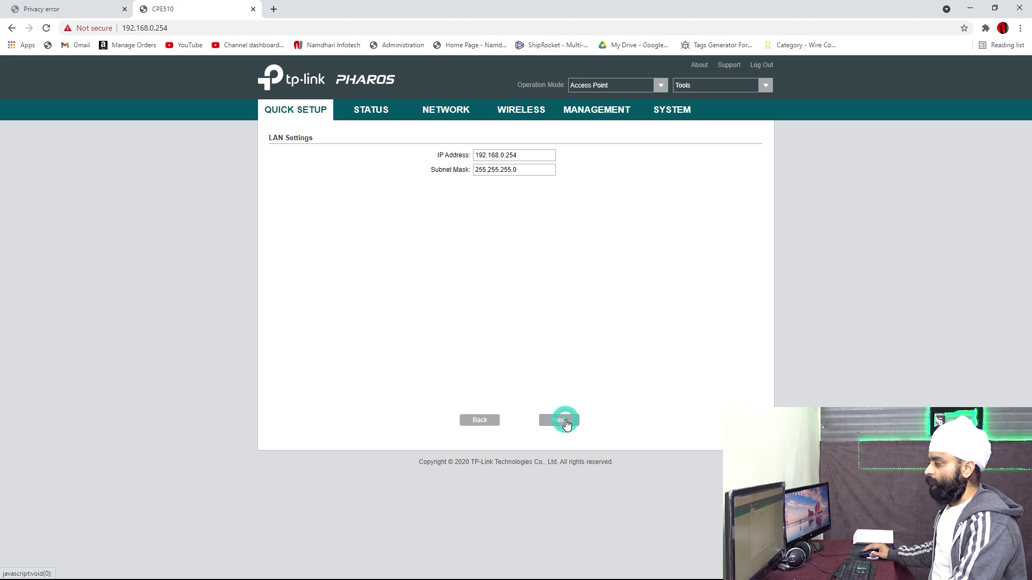
double_click(517, 155)
left_click(517, 156)
key("BackSpace")
key("BackSpace")
key("BackSpace")
type("170")
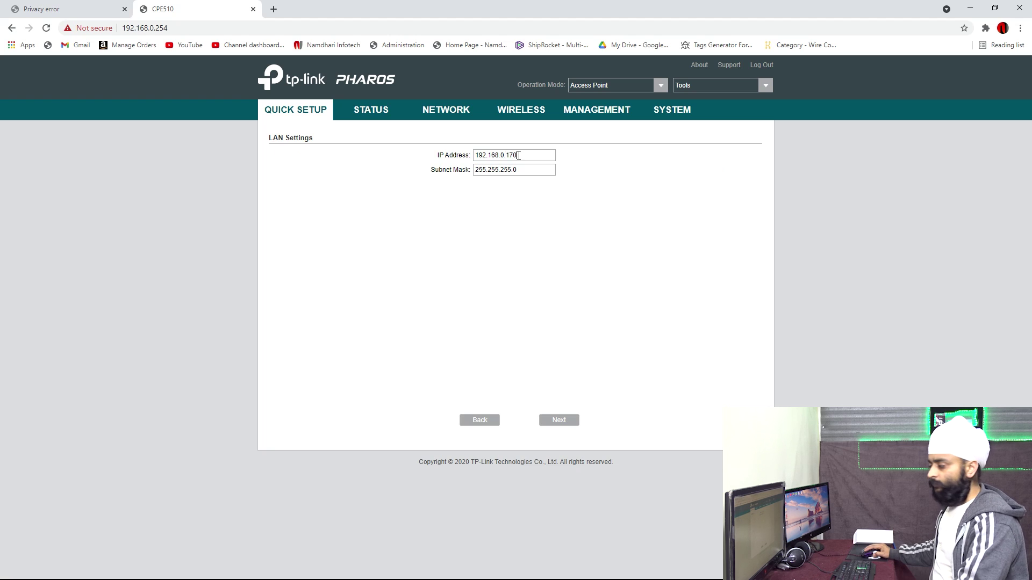
left_click(560, 429)
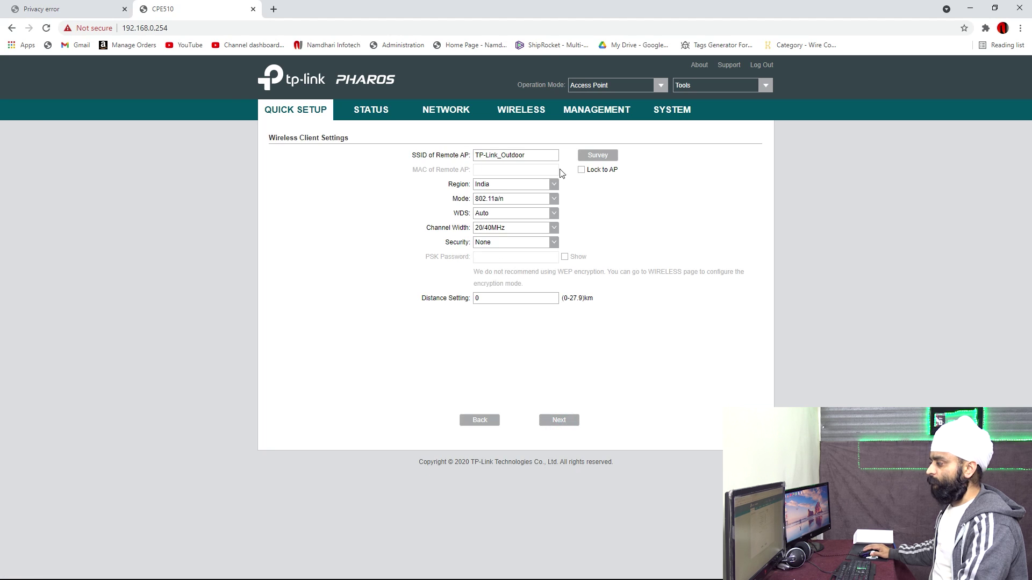
Step: Survey access points, select Megal, lock to it and paste its PSK password
left_click(586, 155)
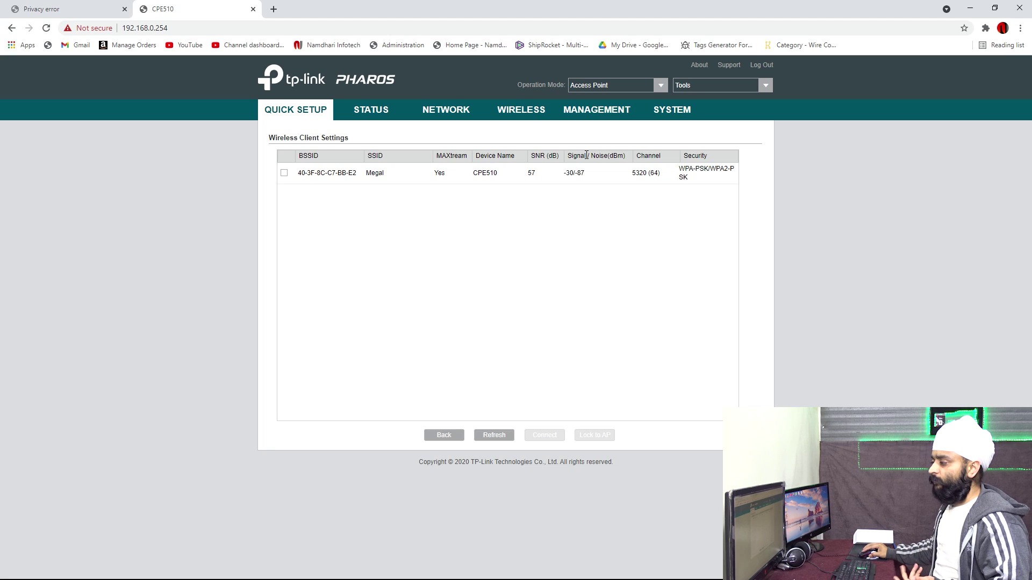
left_click(283, 173)
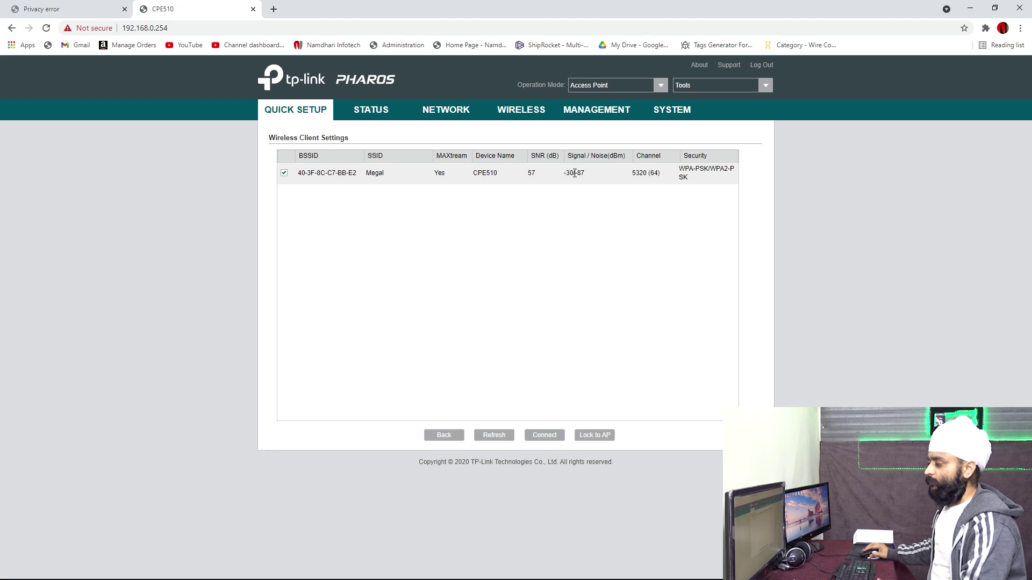
left_click(585, 436)
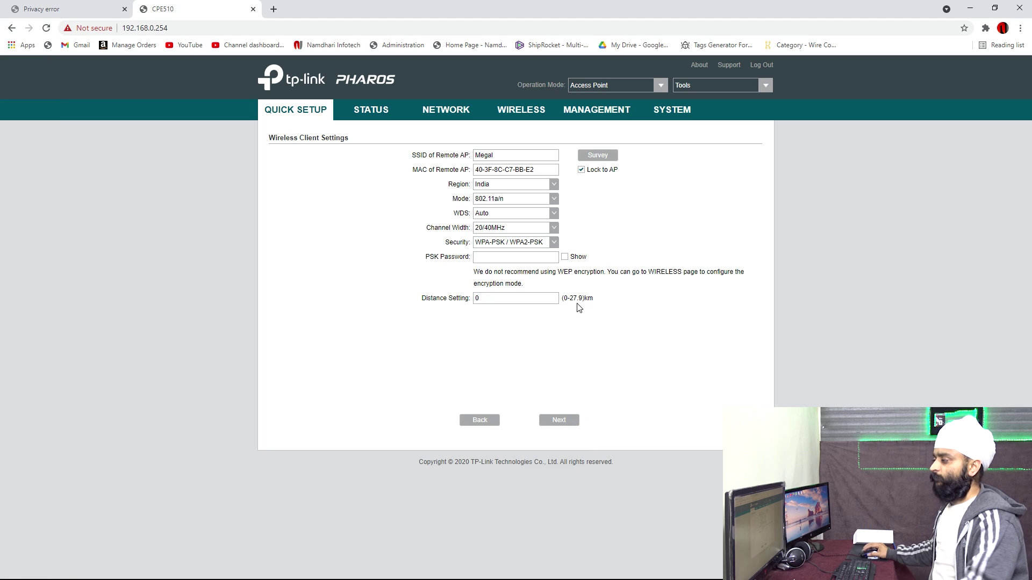
left_click(537, 171)
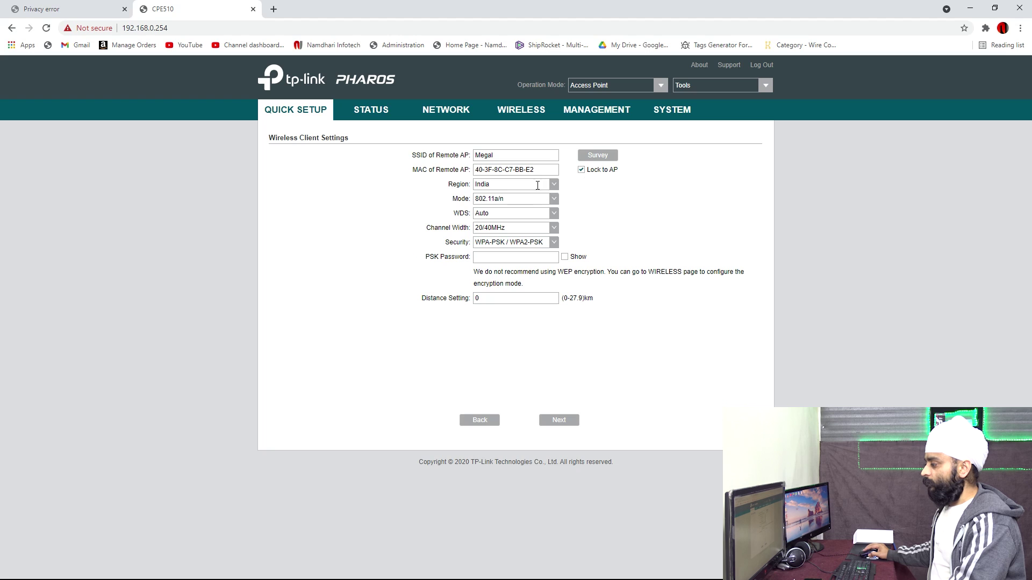
left_click(503, 258)
key("ctrl+v")
left_click(552, 425)
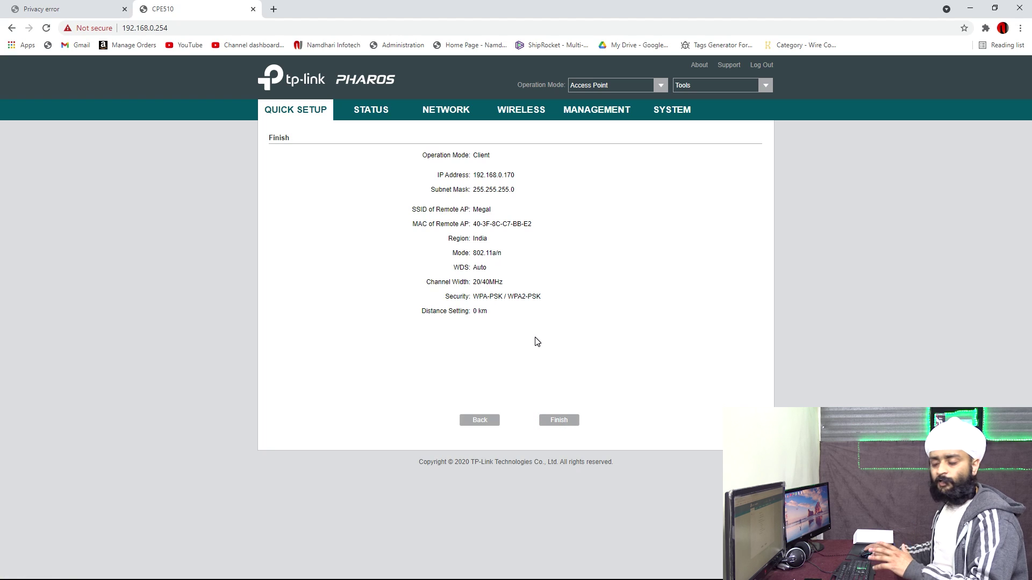
Step: Apply the client setup and proceed past the certificate warning to the client's page
left_click(558, 421)
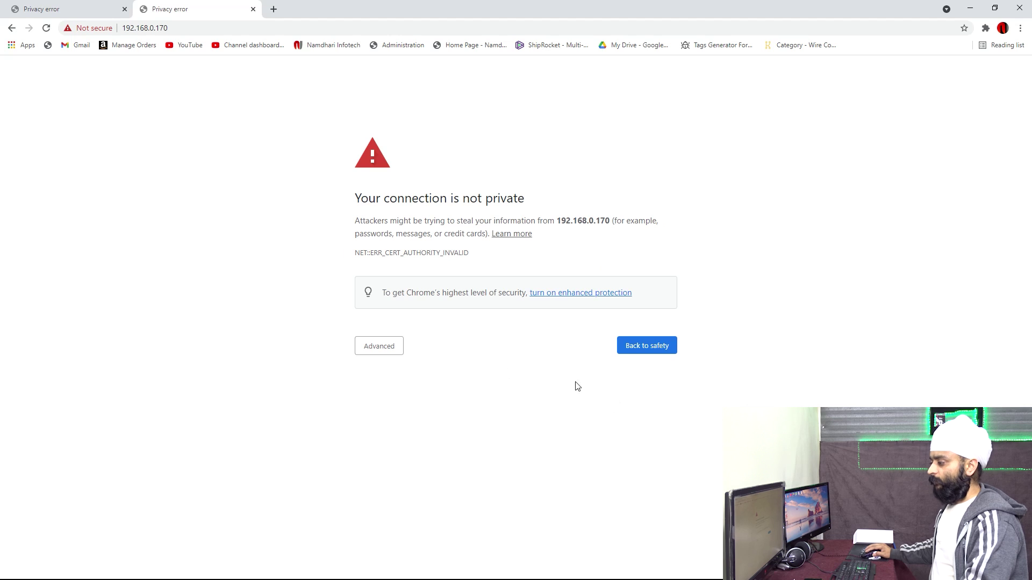
left_click(386, 351)
left_click(409, 428)
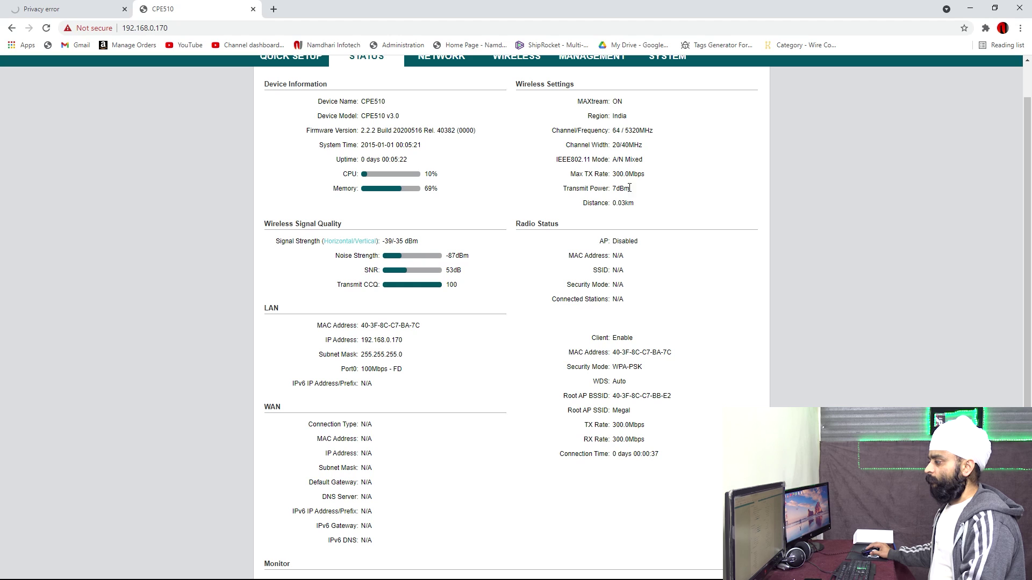
Step: Review the client status (300.0Mbps rates, client mode enabled), then return to the AP's tab
left_click_drag(613, 174, 647, 175)
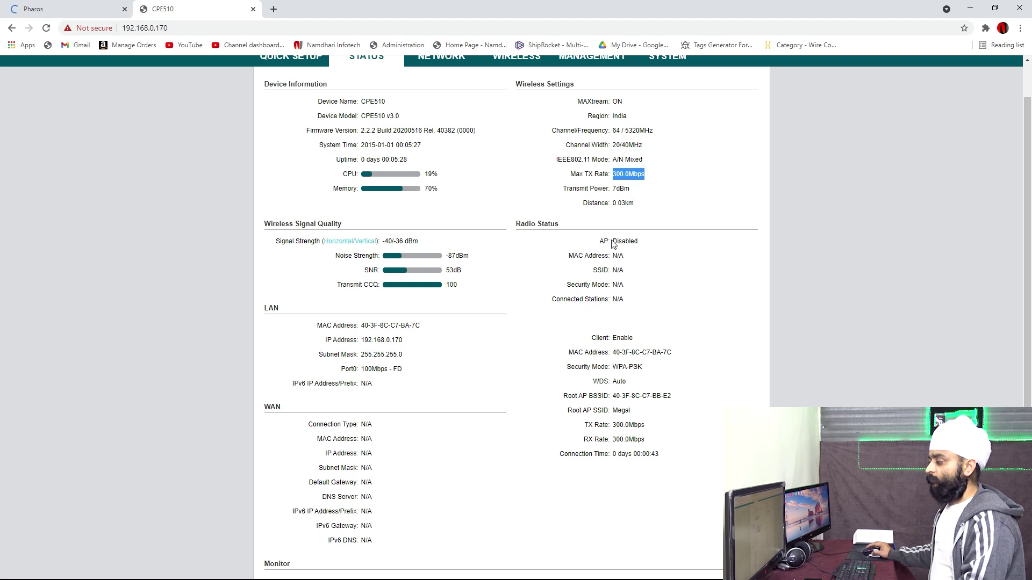
left_click_drag(613, 338, 629, 350)
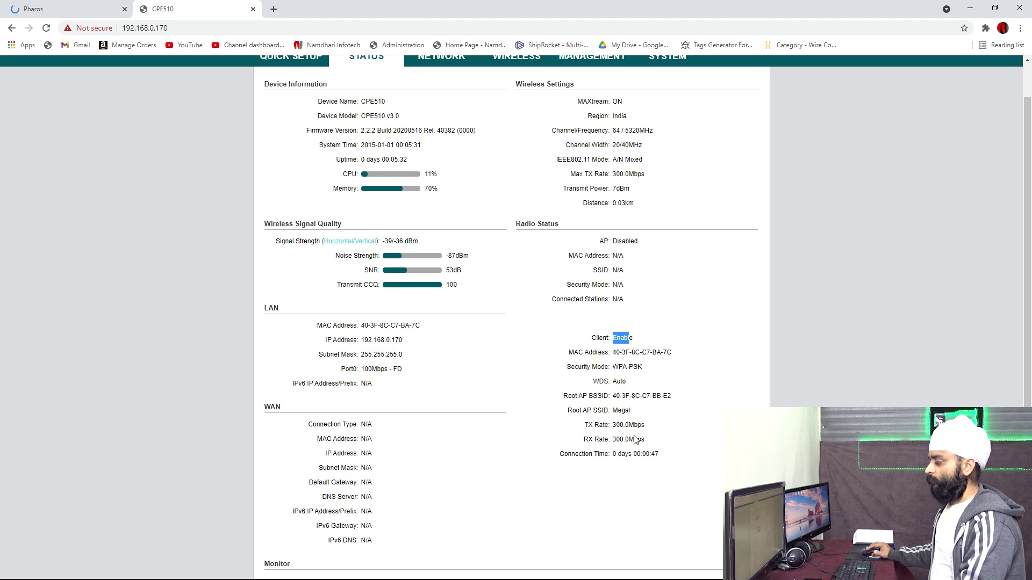
left_click_drag(613, 440, 659, 445)
left_click(649, 455)
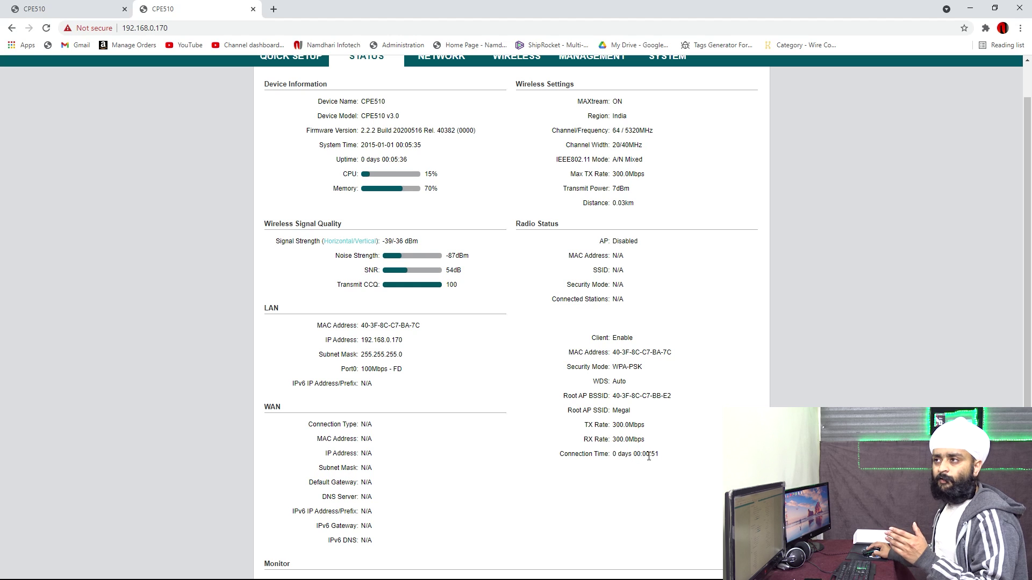
key("ctrl+Tab")
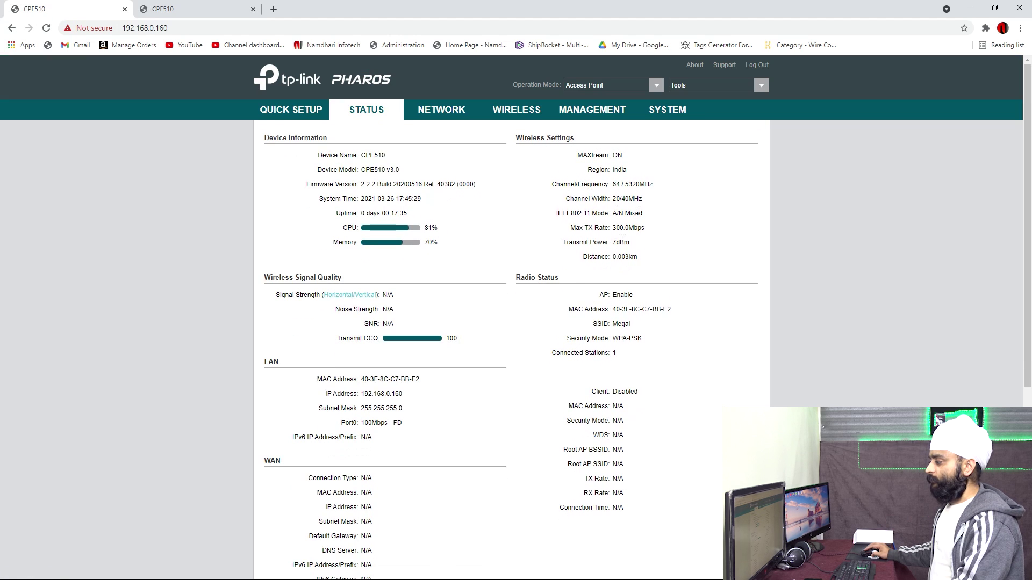
Step: Review the access point's current 7 dBm transmit power on the wireless settings page
double_click(614, 243)
left_click(644, 242)
left_click(439, 111)
left_click(527, 109)
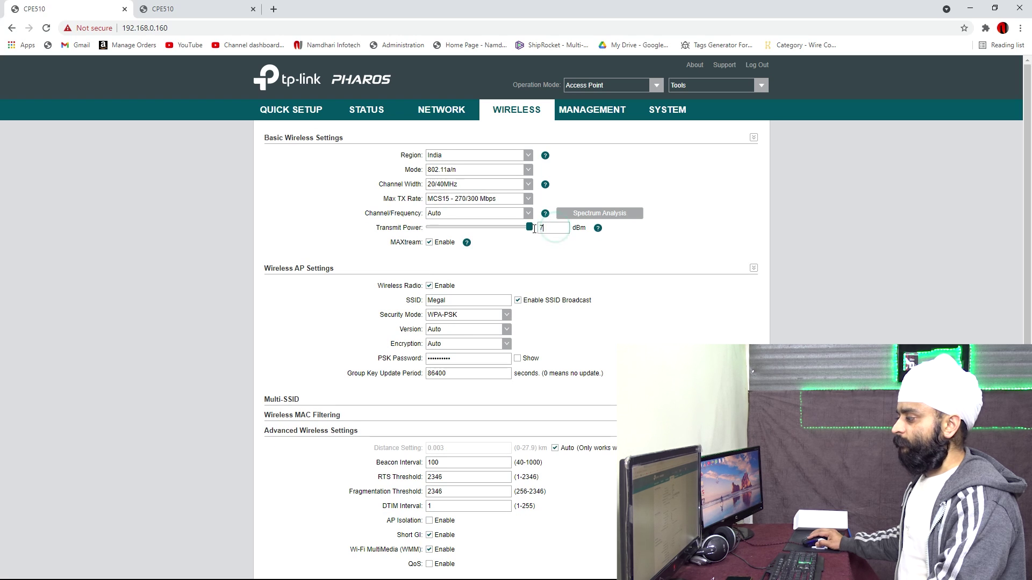
left_click(553, 233)
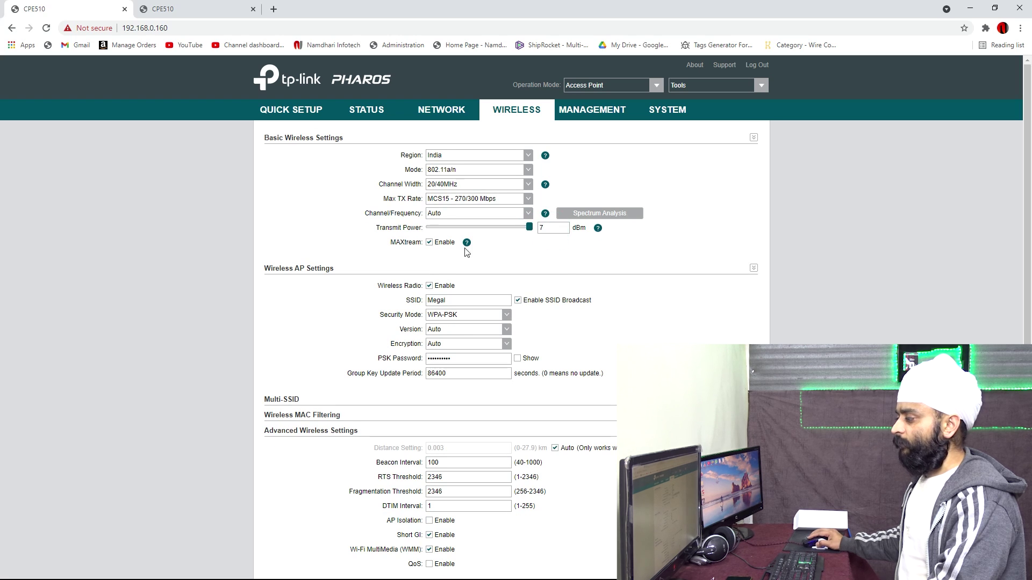
mouse_move(597, 233)
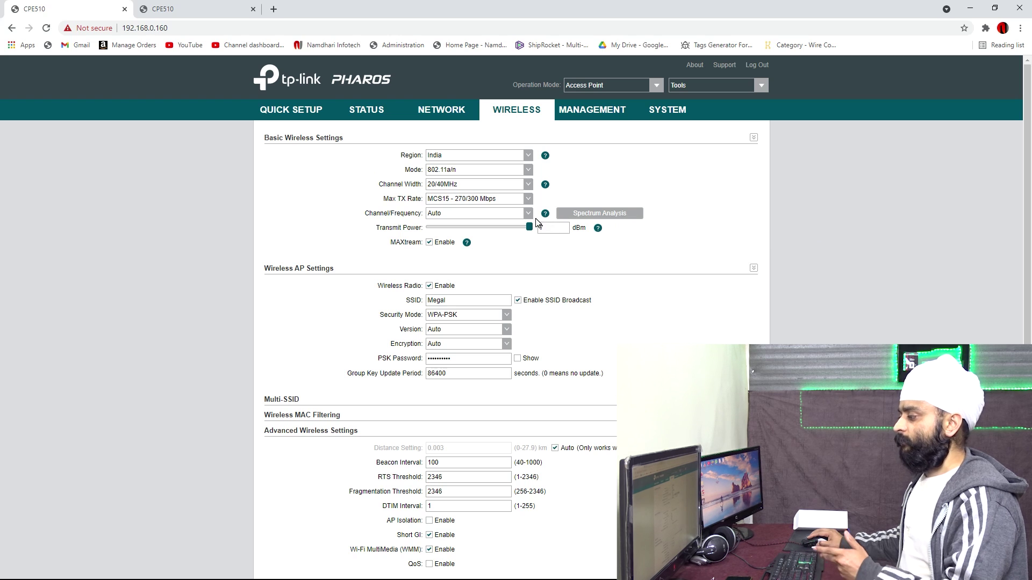
Step: Choose Test_Mode from the bottom of the Region list
left_click(529, 160)
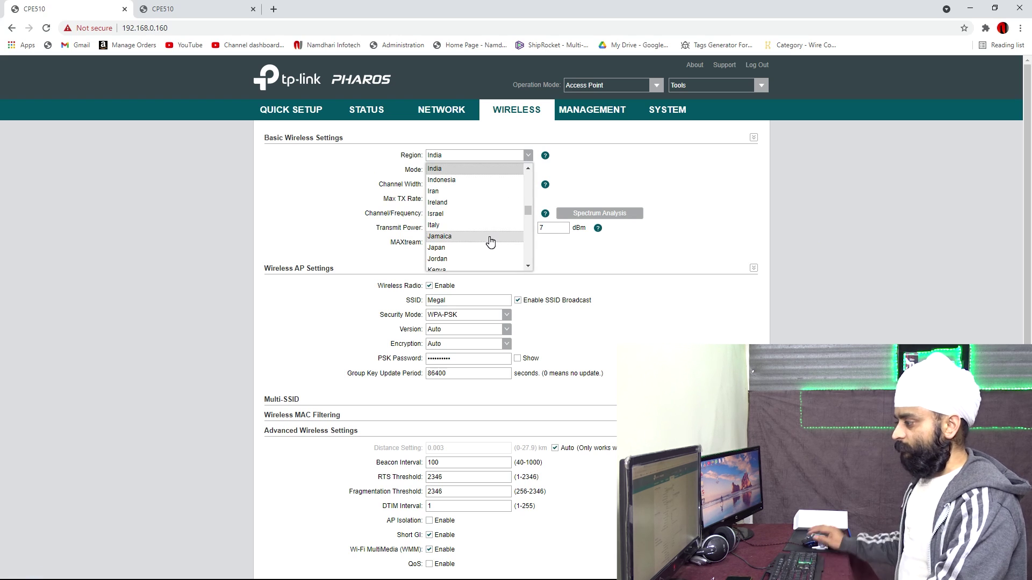
scroll(491, 239, "down", 7)
scroll(491, 238, "down", 12)
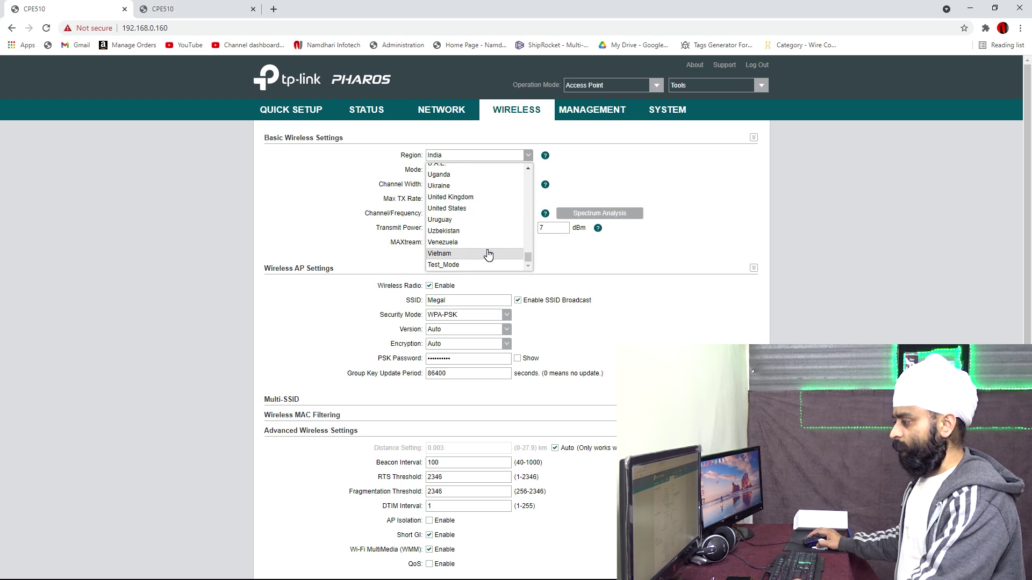
left_click(483, 265)
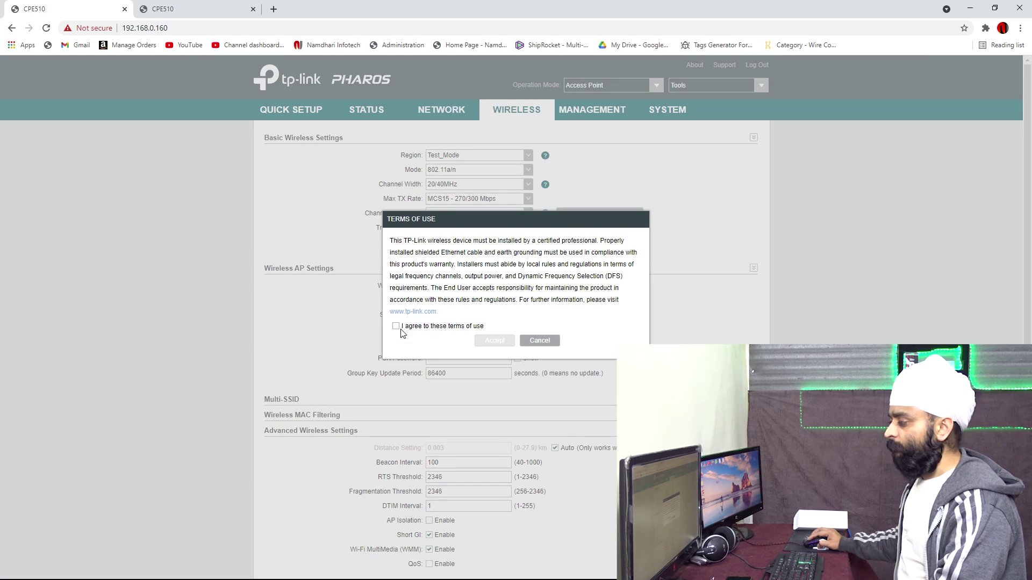
Step: Agree to the Test_Mode terms of use and raise transmit power to 25 dBm
left_click(396, 326)
left_click(495, 341)
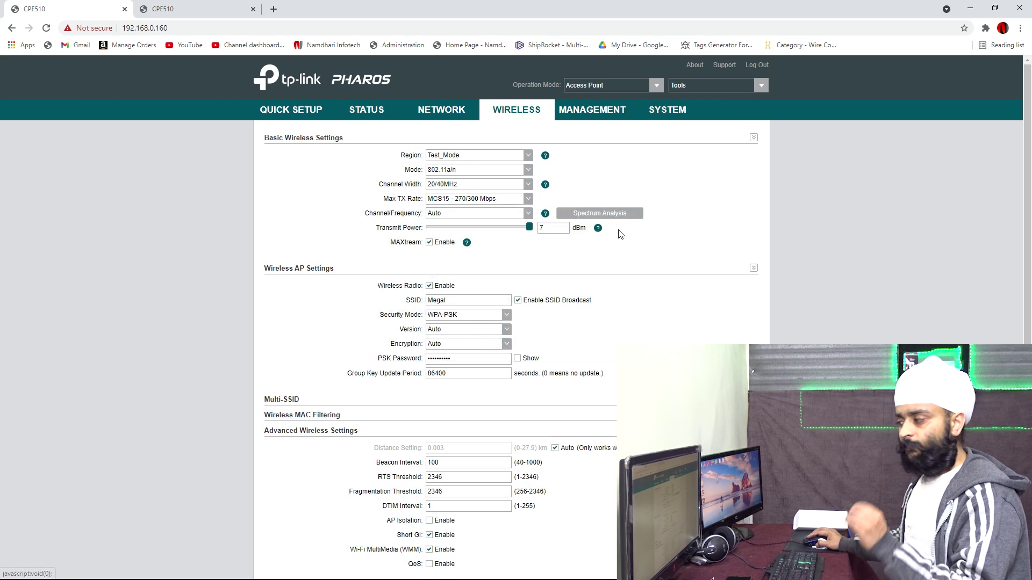
left_click_drag(461, 242, 532, 249)
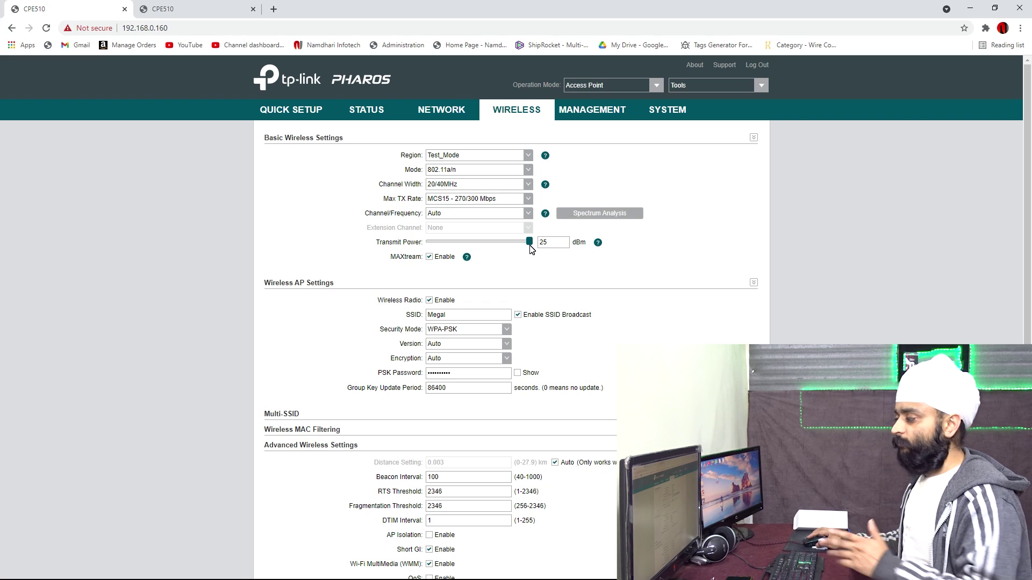
Step: Apply and save the new wireless settings, then bring up the LAN network settings
scroll(549, 281, "down", 2)
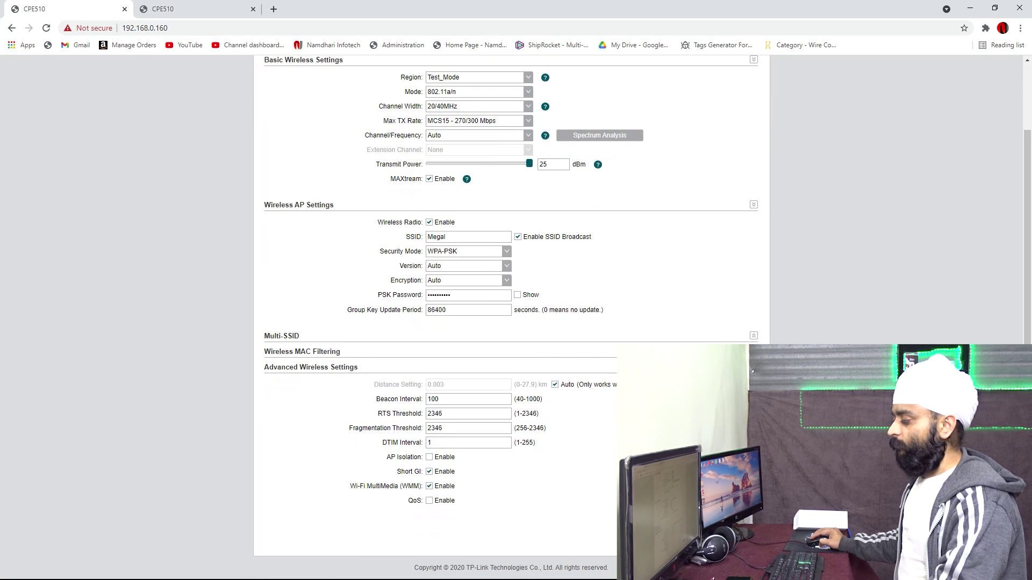
left_click(737, 535)
scroll(450, 260, "up", 2)
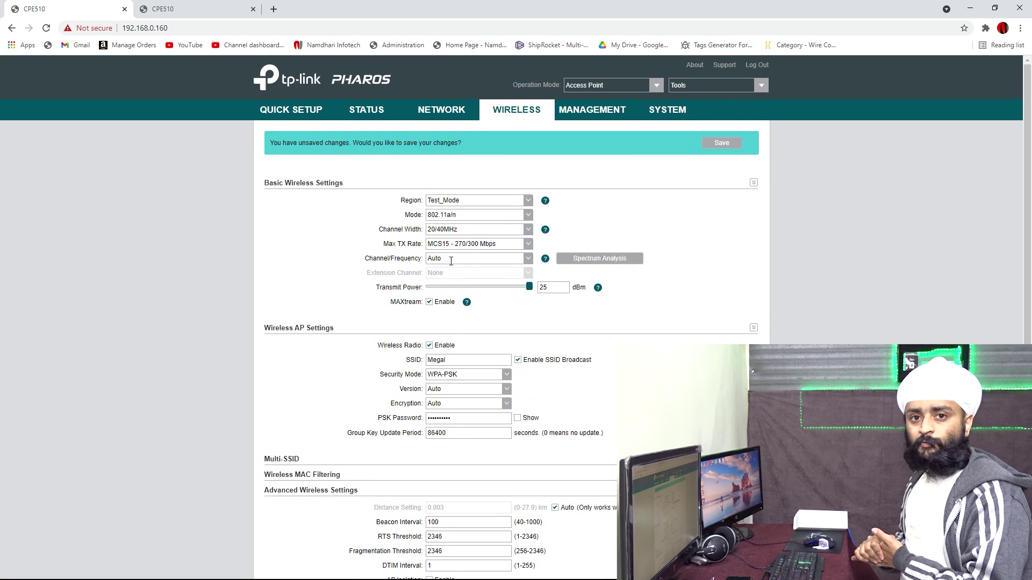
left_click(720, 143)
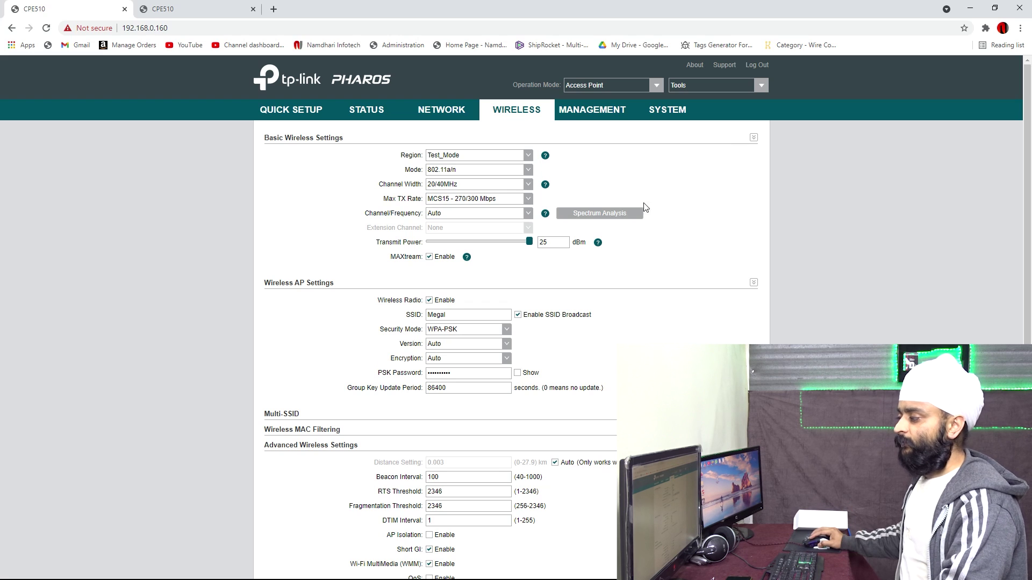
left_click(453, 111)
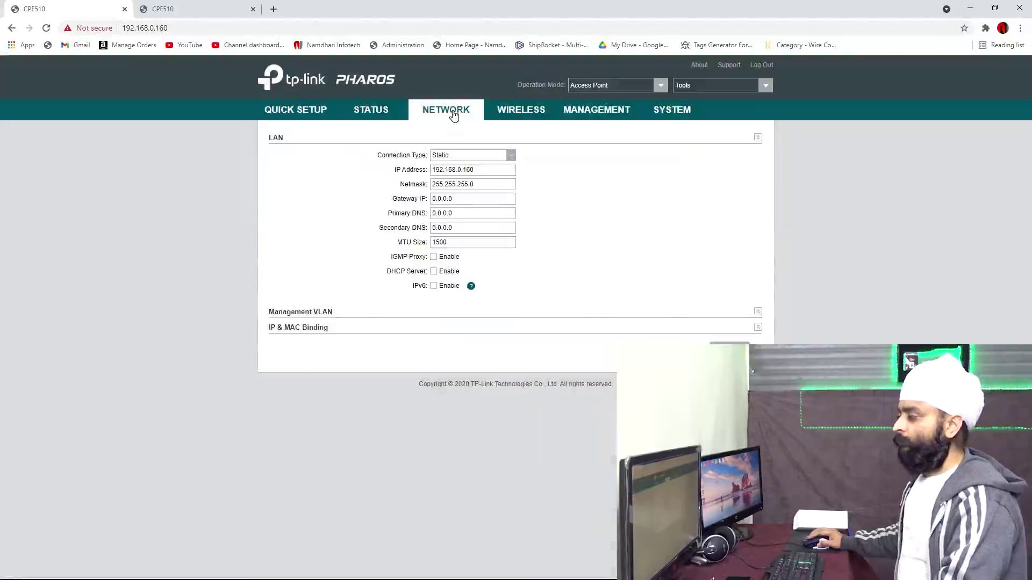